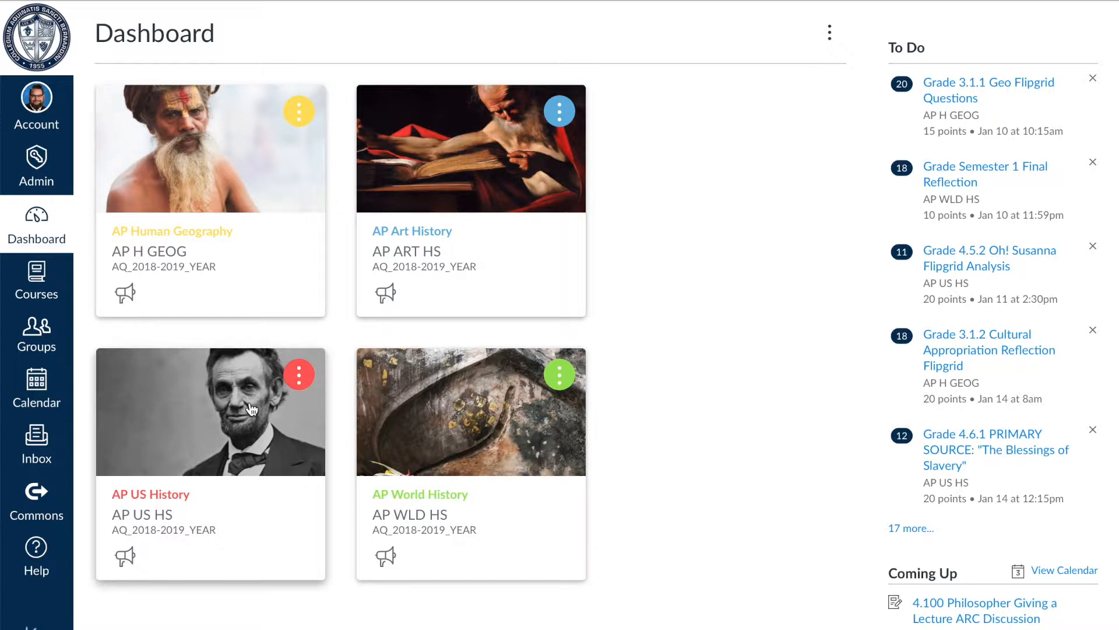
Step: Open the modules list of the AP World History course
left_click(412, 400)
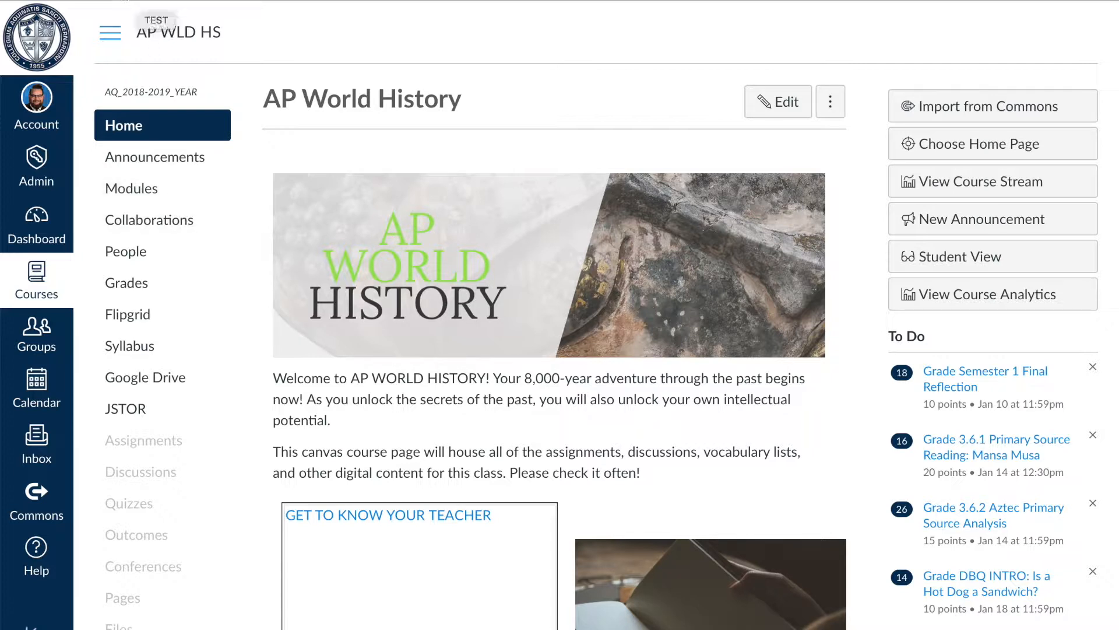
left_click(143, 201)
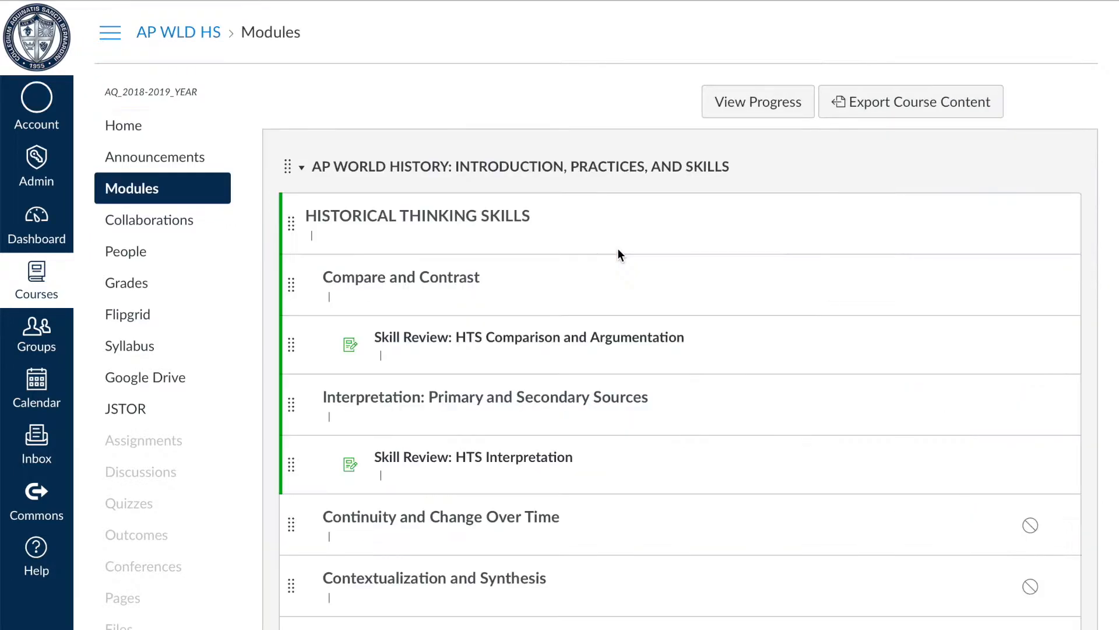
Step: Start adding a new discussion topic to the module UNIT 4: GLOBAL INTERACTIONS, 1450-1750
scroll(883, 268, "down", 1)
scroll(883, 272, "down", 6)
scroll(883, 272, "up", 3)
scroll(915, 300, "down", 2)
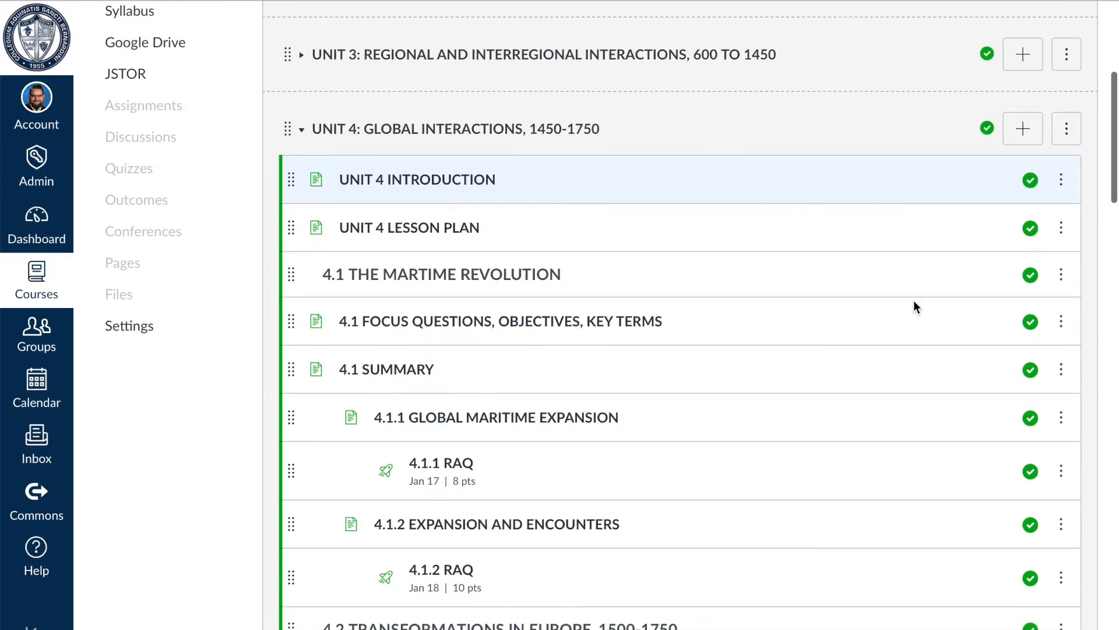
left_click(1022, 129)
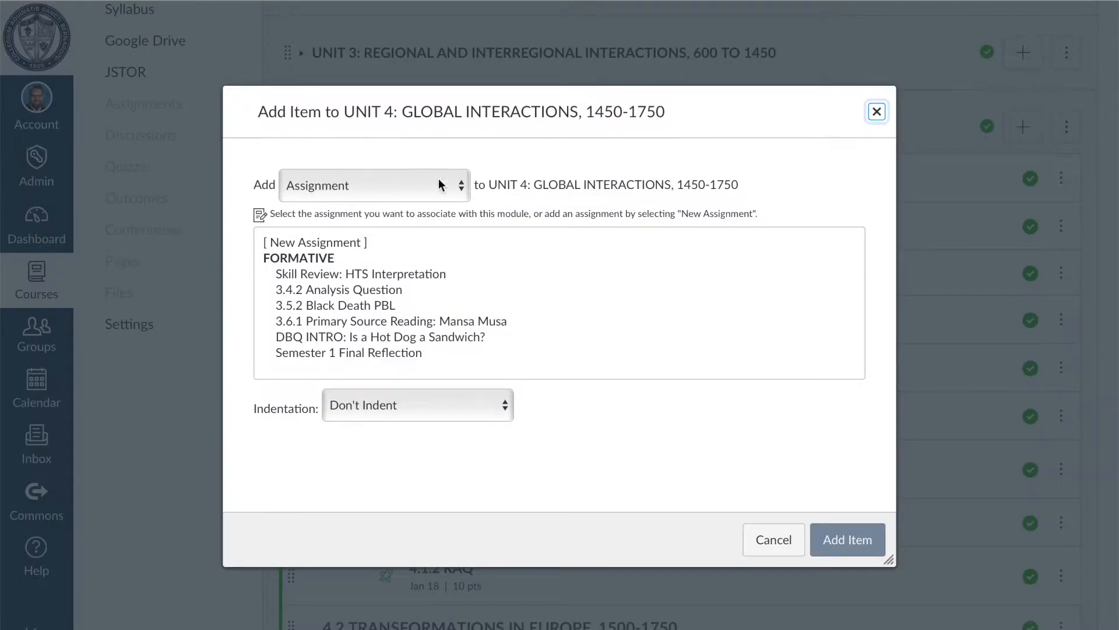
left_click(456, 186)
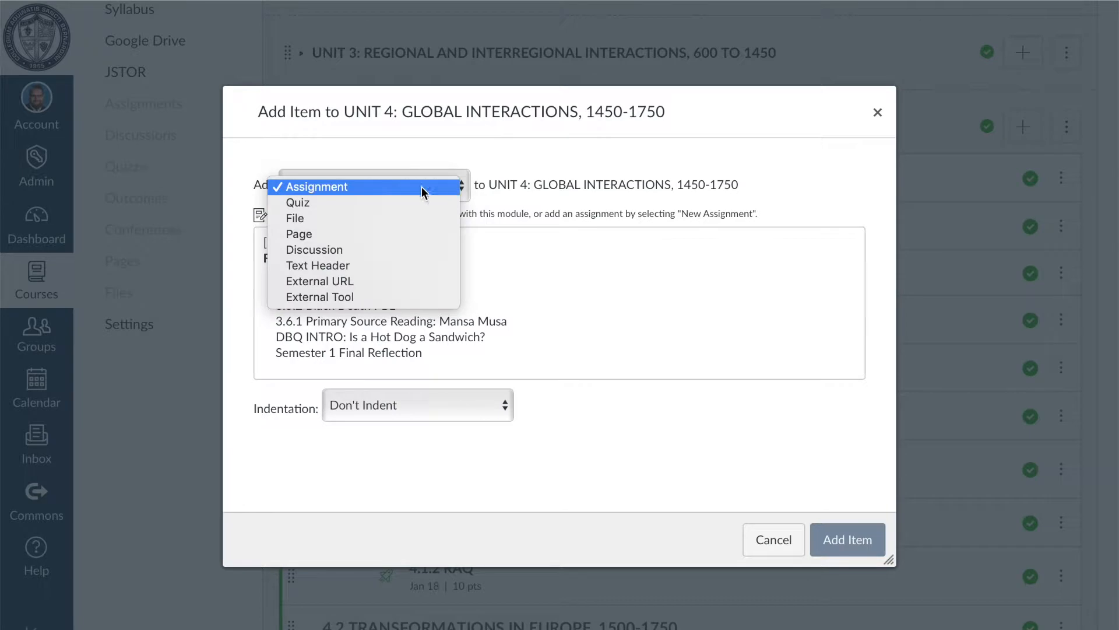
left_click(355, 252)
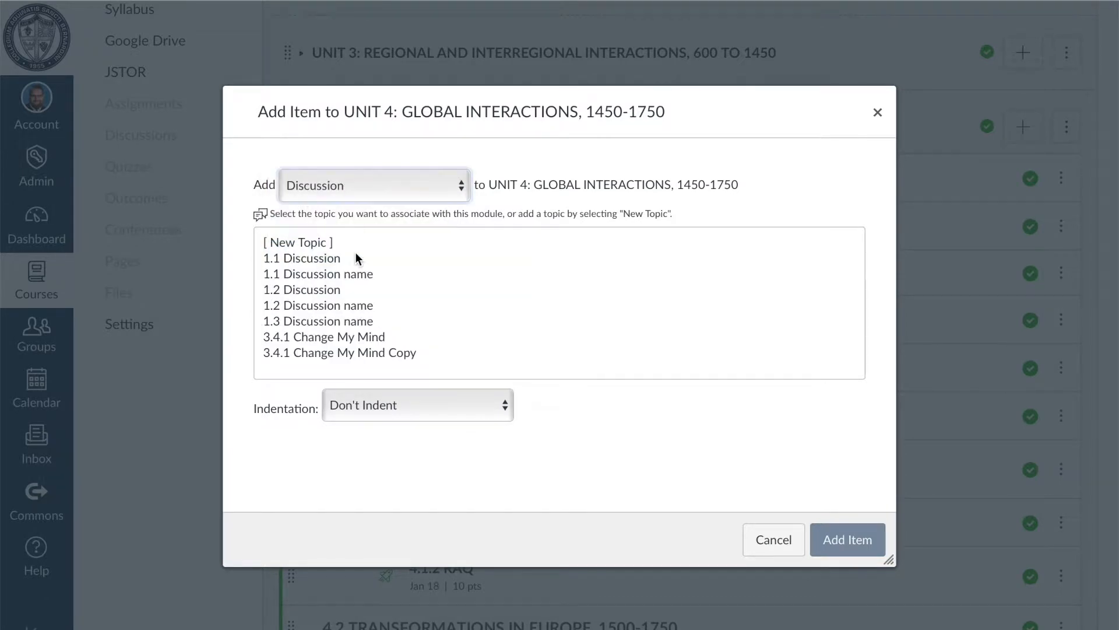
left_click(310, 243)
Step: Name the new topic "Test Discussion" and add it to the Unit 4 module
left_click(354, 403)
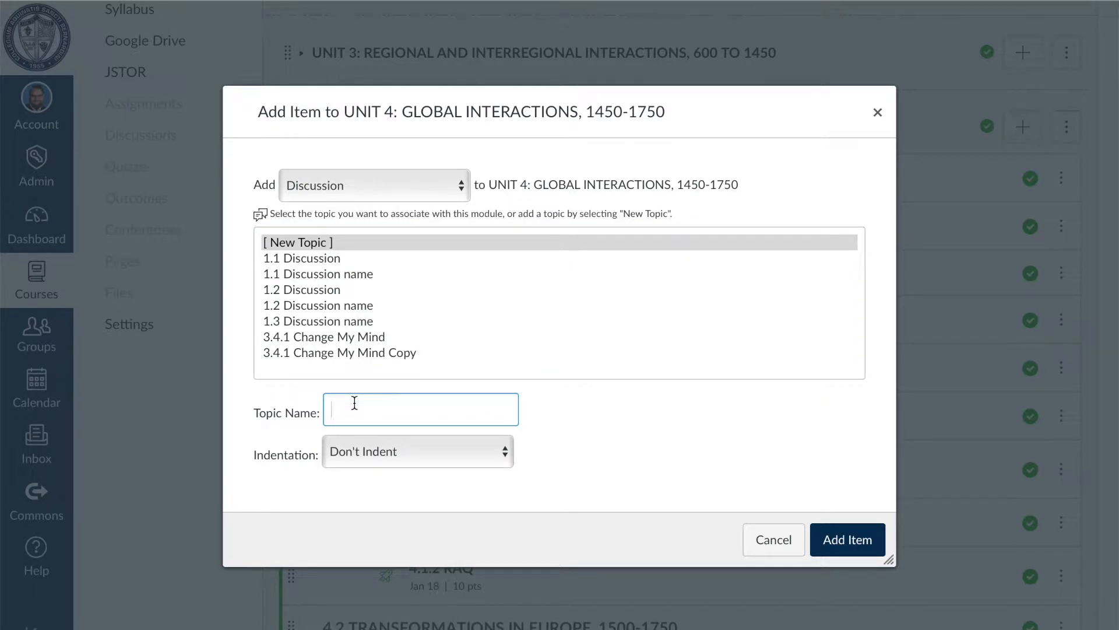
type("Te")
key("BackSpace")
key("BackSpace")
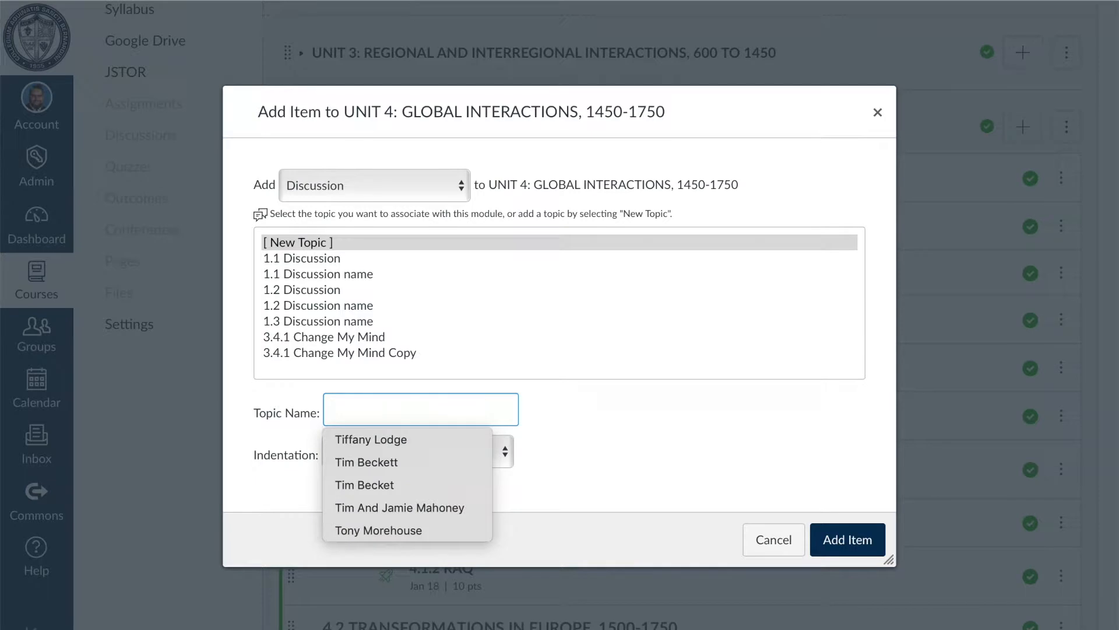
type("Test Discussion")
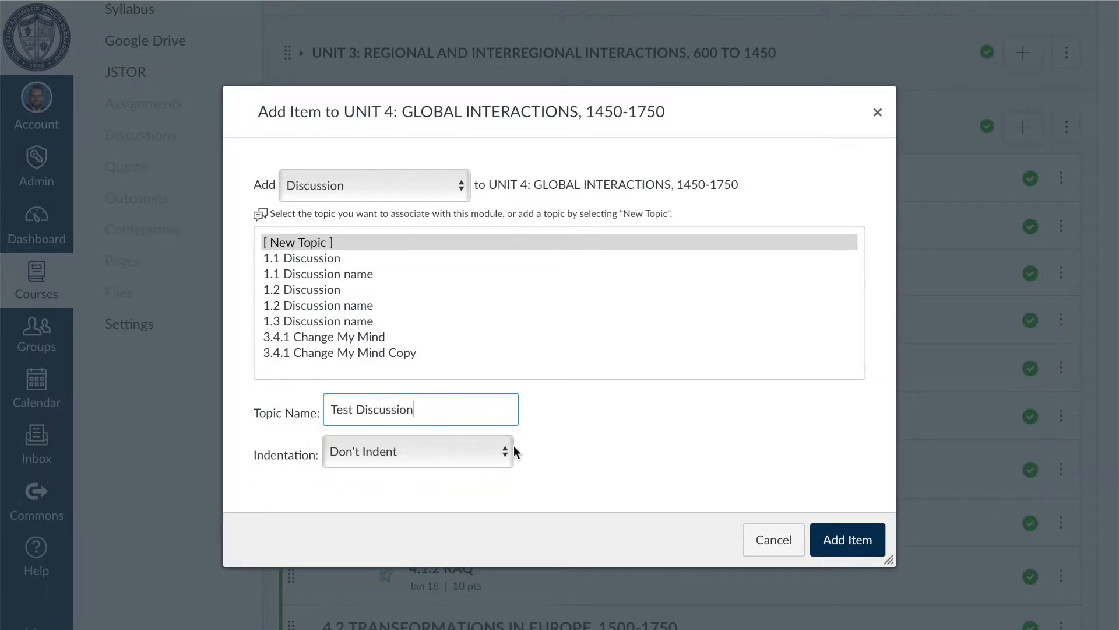
left_click(840, 544)
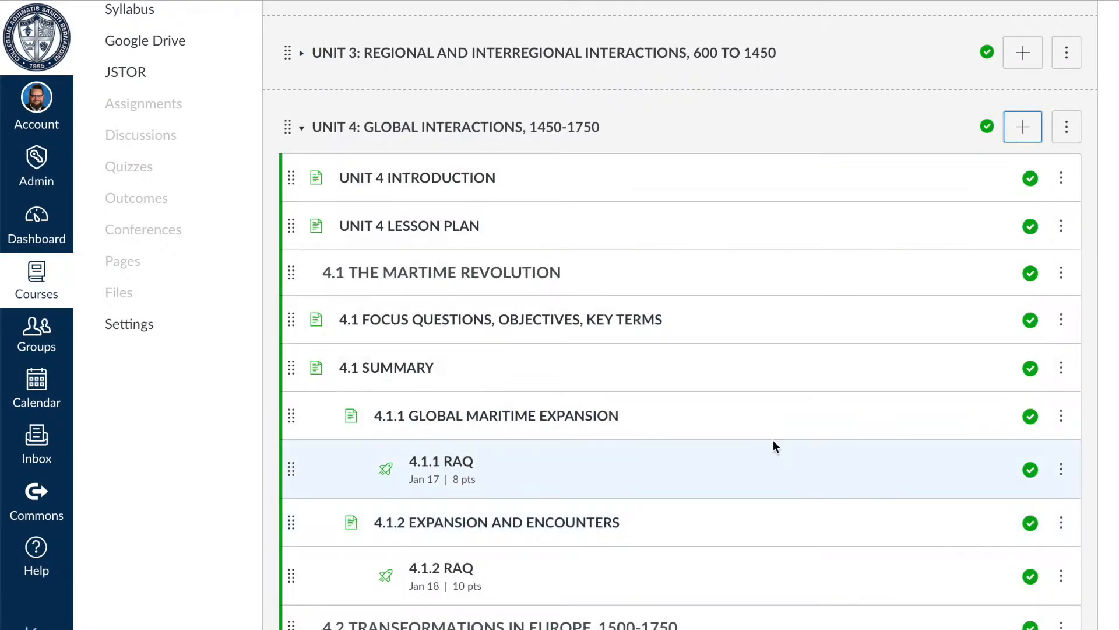
Step: Open Test Discussion at the end of Unit 4 for editing and enter "Discuss the idea of..." as its prompt
scroll(774, 445, "down", 10)
scroll(775, 446, "down", 20)
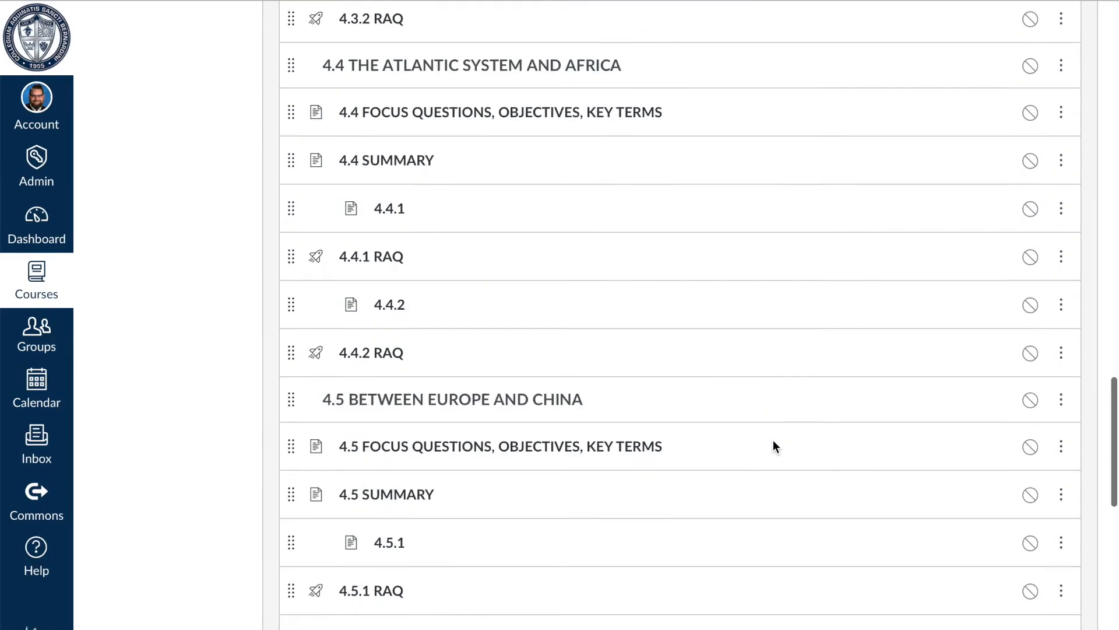
scroll(773, 439, "up", 1)
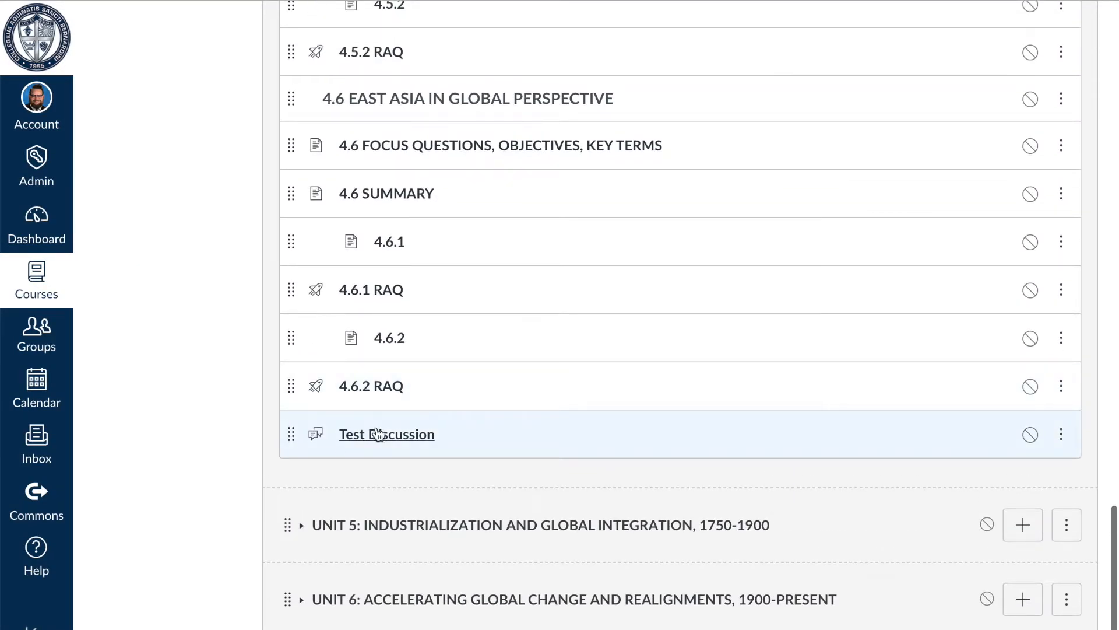
left_click(350, 439)
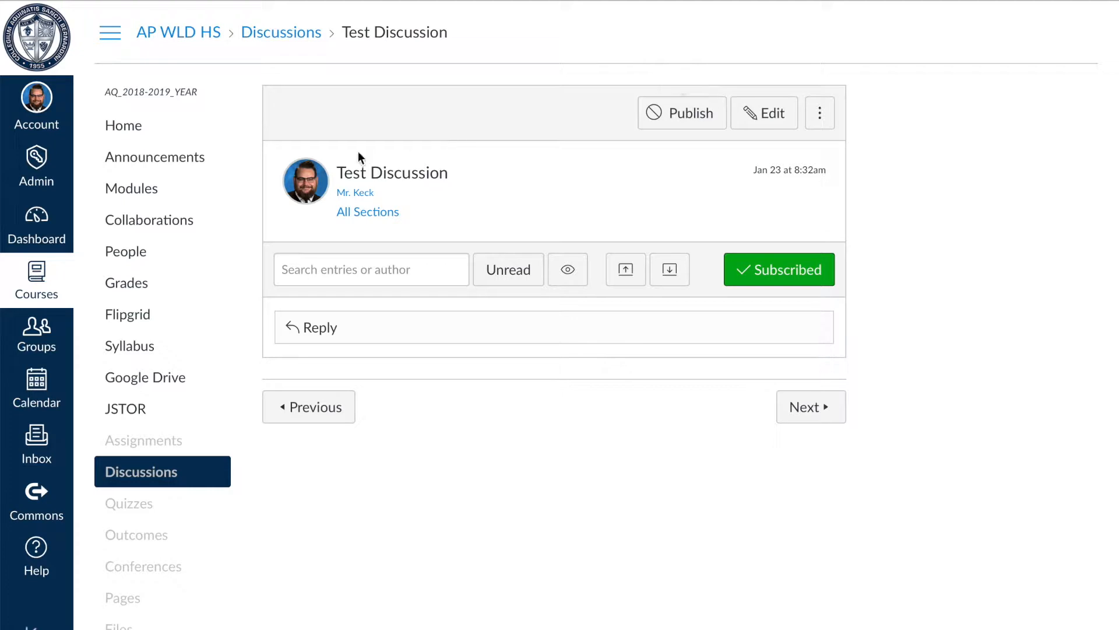
left_click(776, 114)
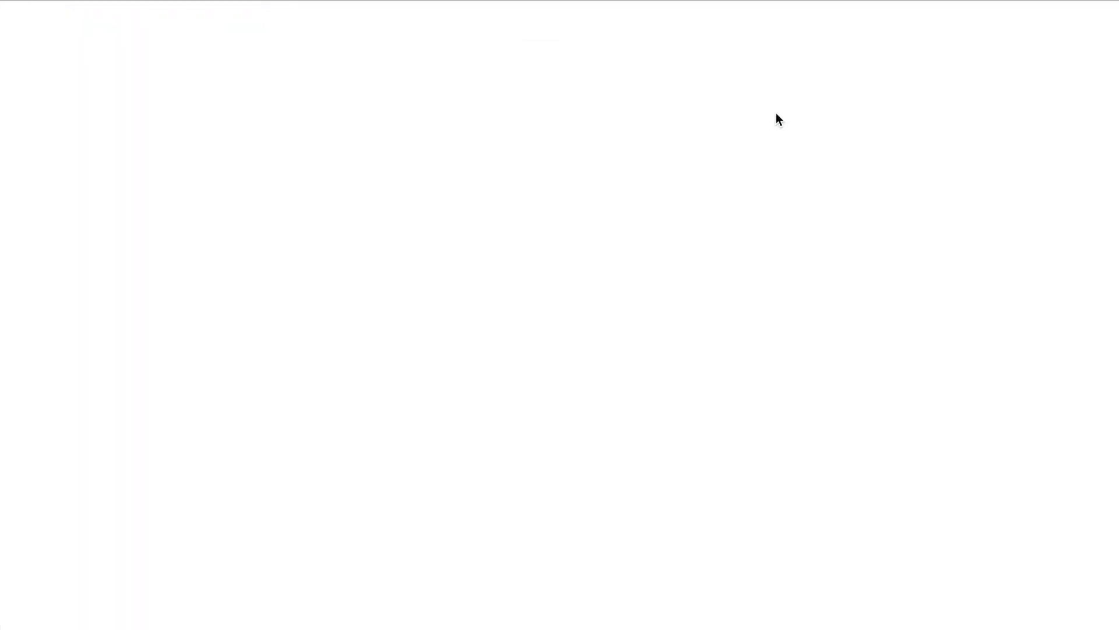
left_click(516, 360)
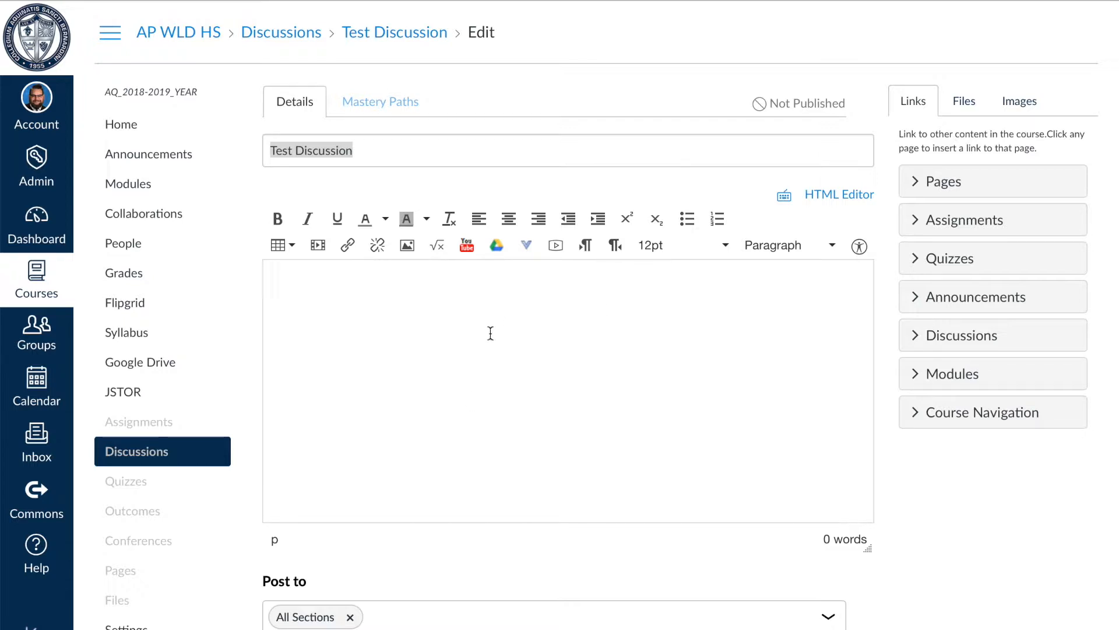
type("Discuss the idea of...")
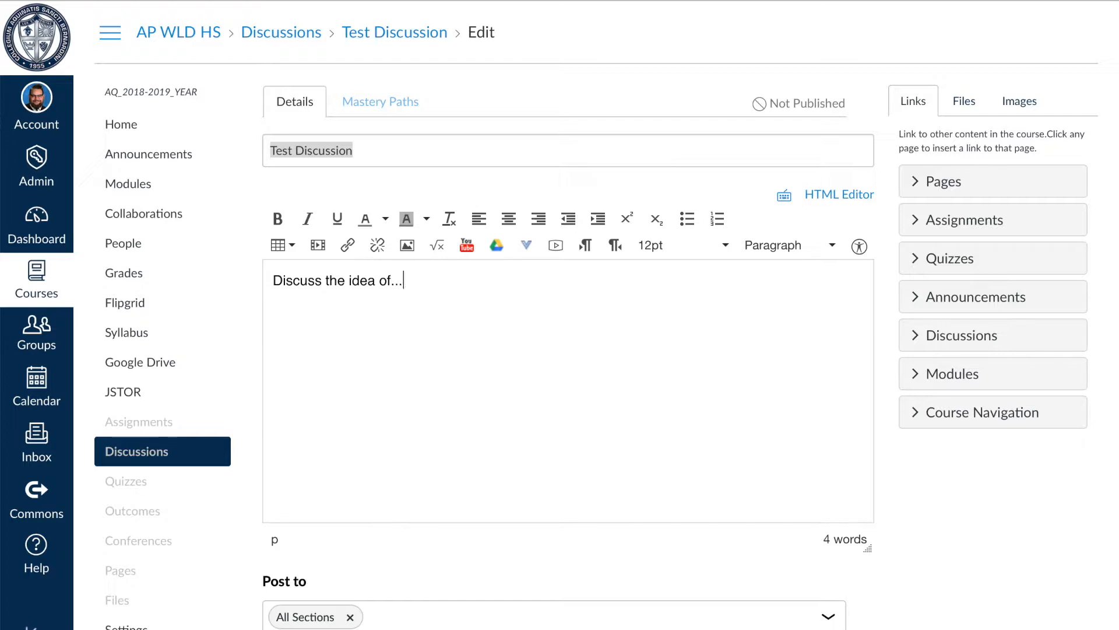
Step: Upload the APWH 4.2.1 CHANGE MY MIND image from the Desktop to course files as a decorative image, embedding it in the discussion prompt
left_click(1019, 105)
left_click(973, 227)
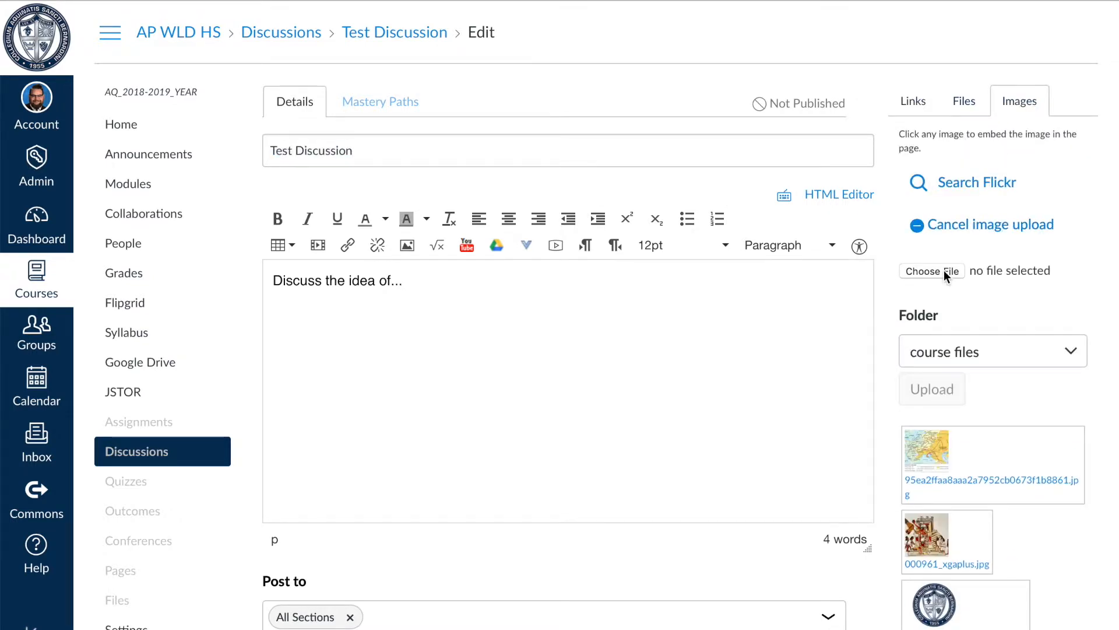
left_click(943, 271)
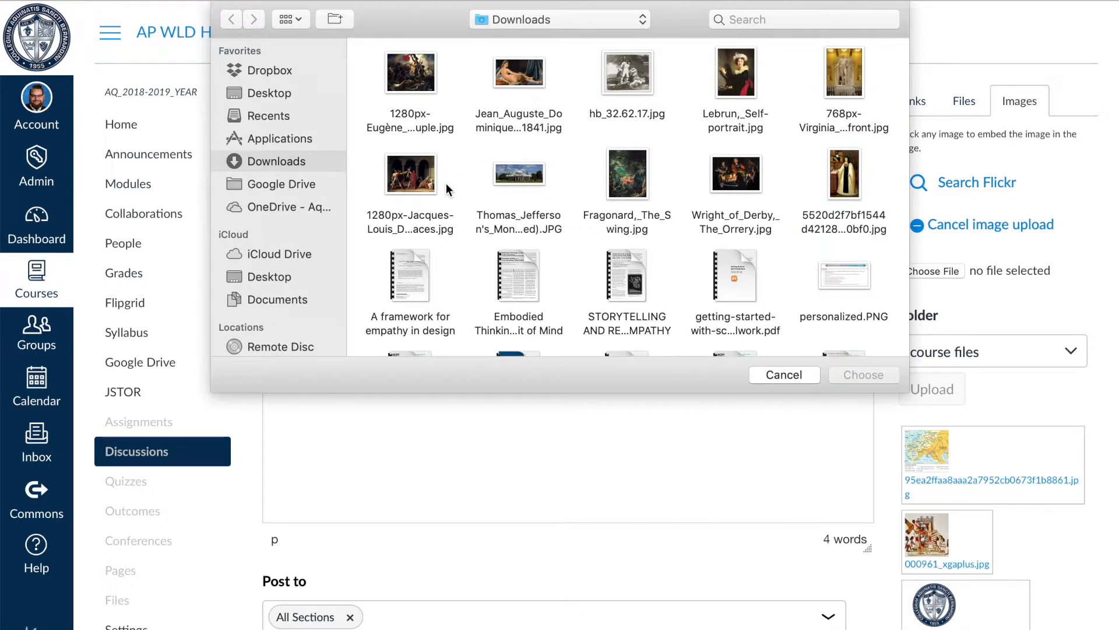
left_click(278, 94)
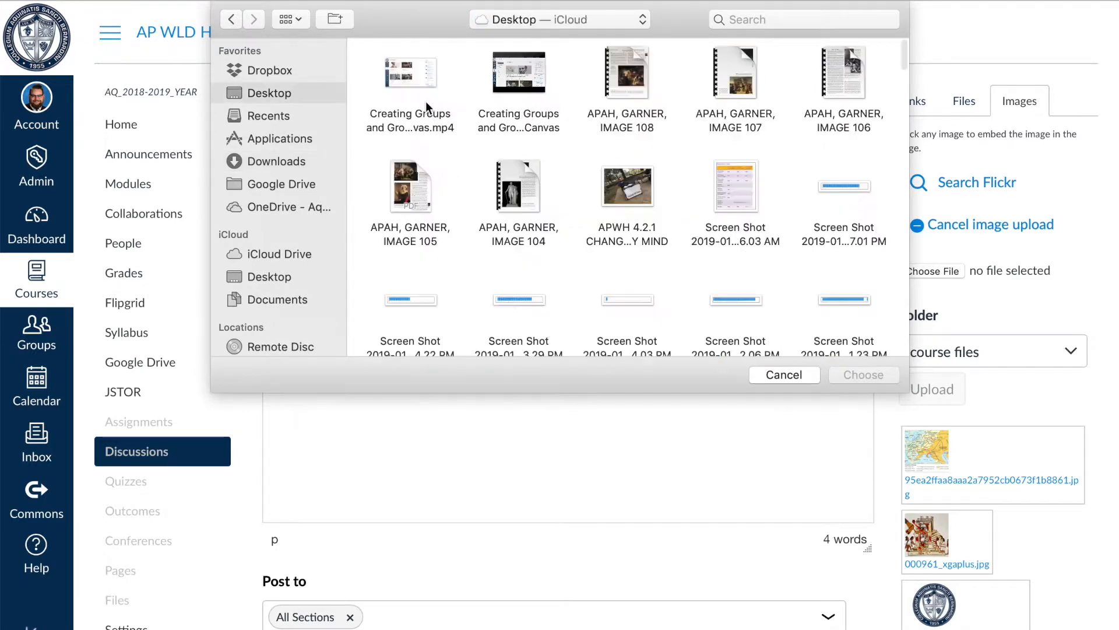
left_click(631, 196)
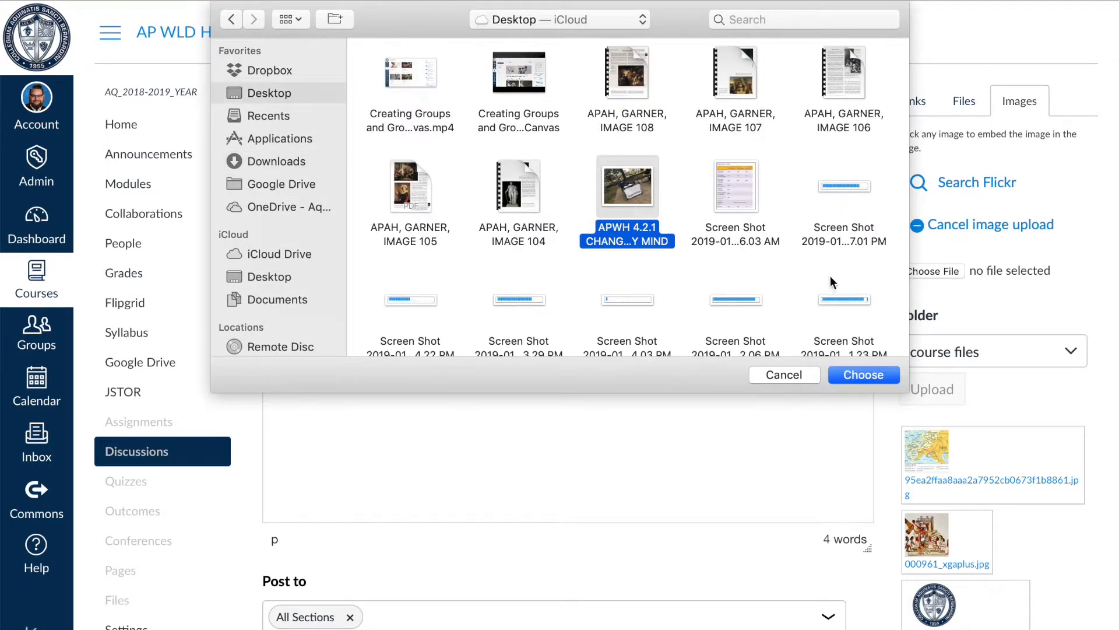
left_click(861, 375)
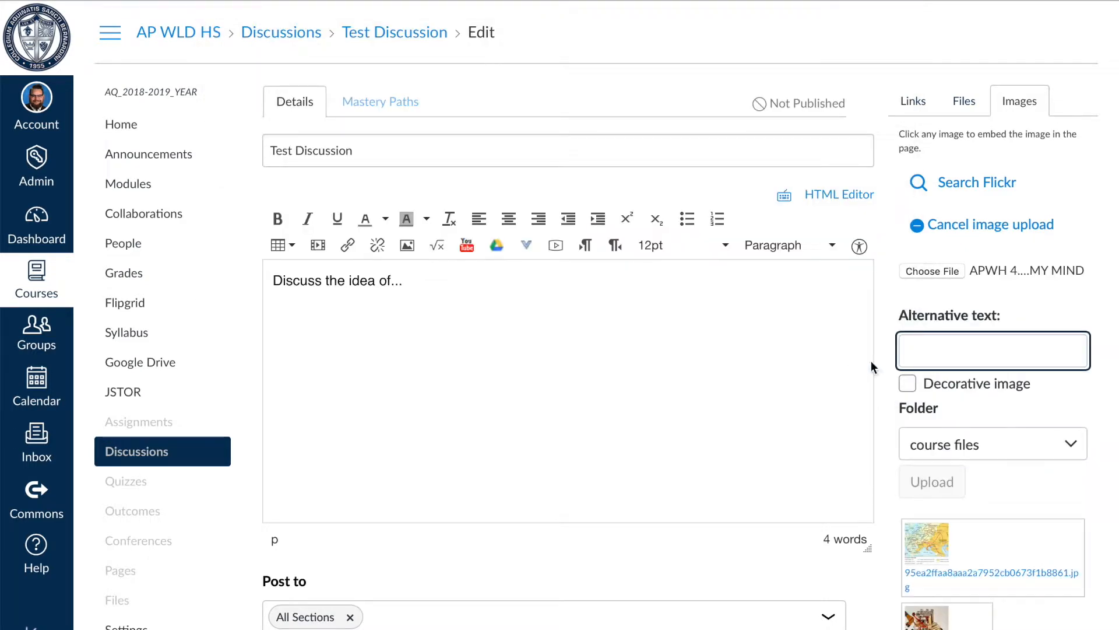
left_click(910, 390)
left_click(931, 482)
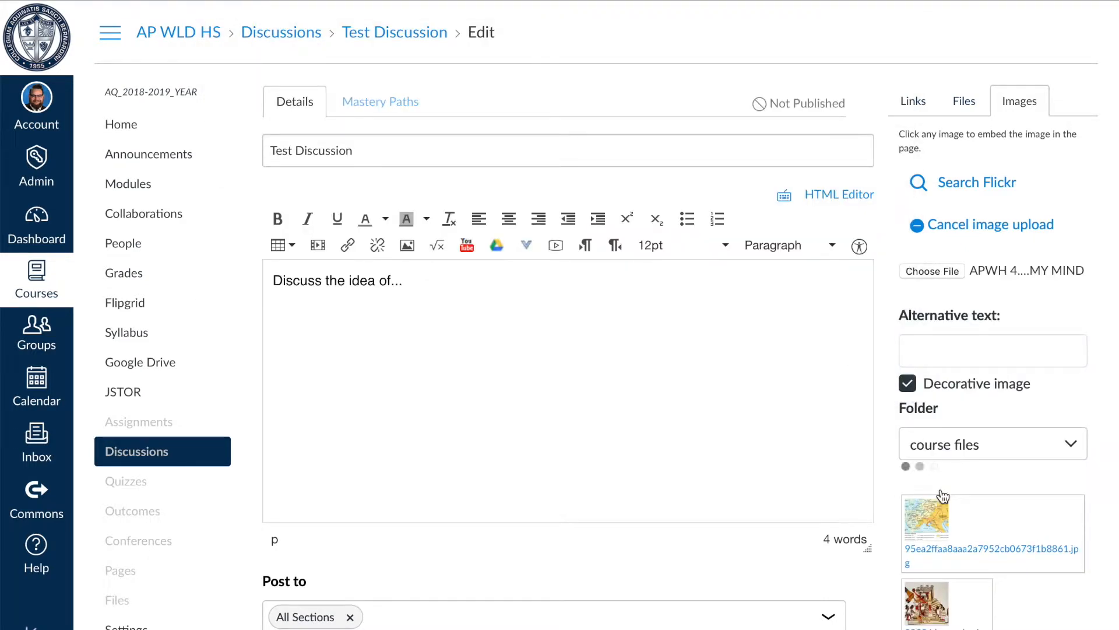
left_click(776, 454)
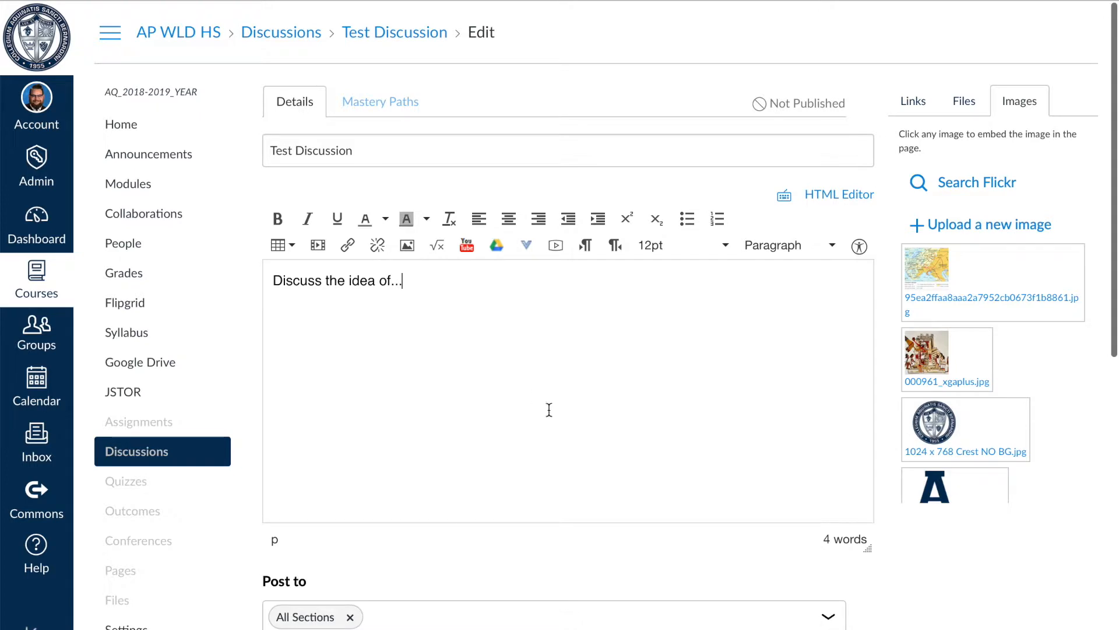
Step: Enlarge the height of the discussion's text editor to fit the embedded image
scroll(549, 410, "down", 2)
scroll(548, 409, "down", 1)
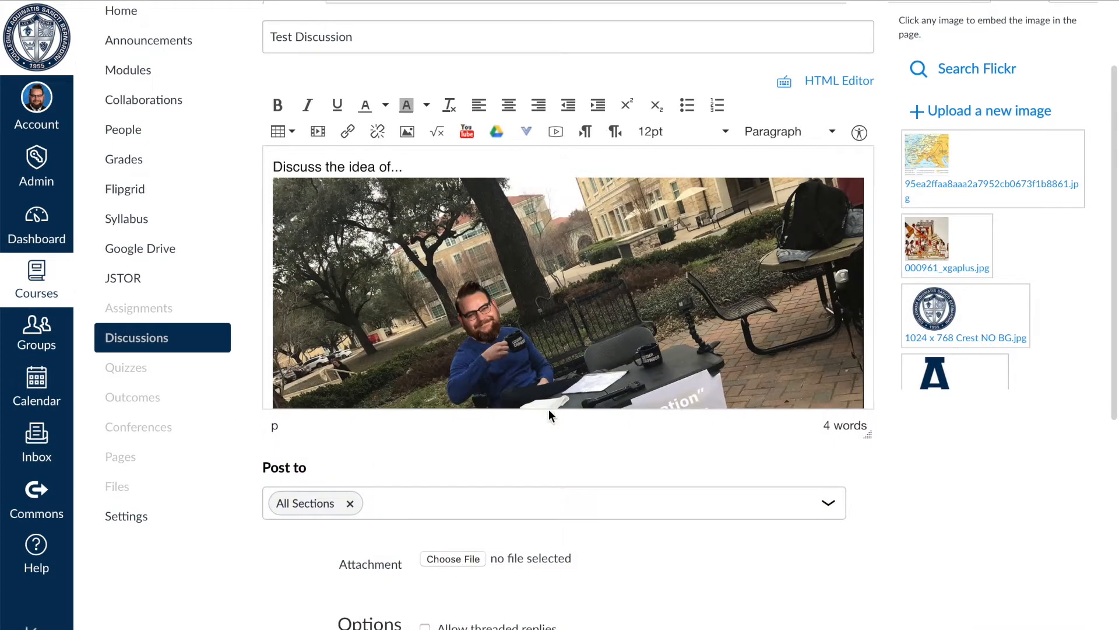
left_click_drag(867, 434, 867, 627)
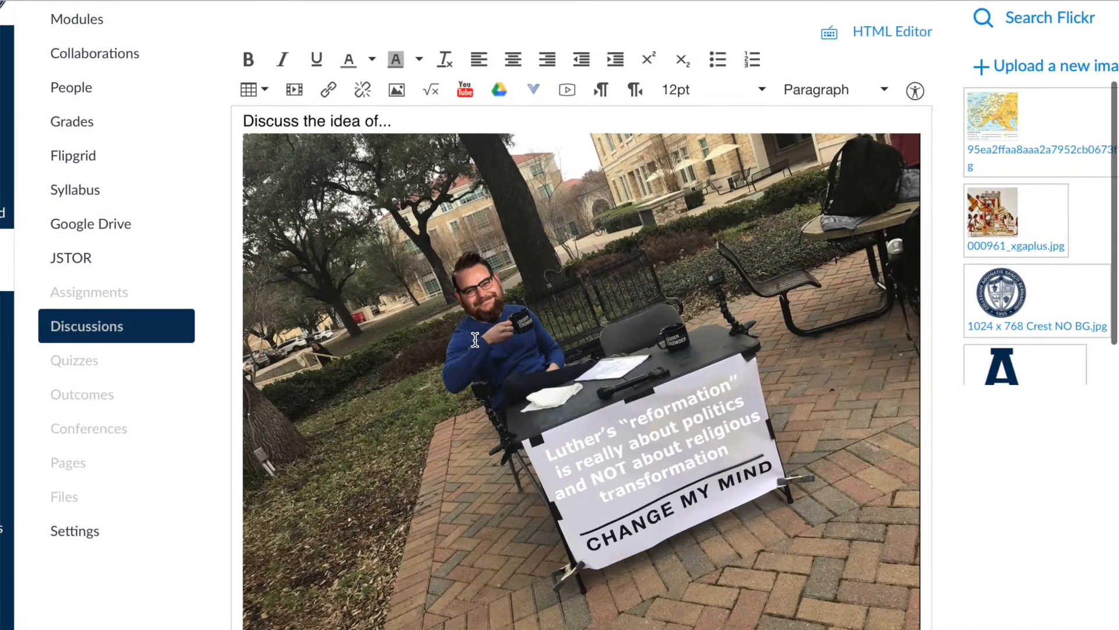
Step: Examine the embedded image and the discussion's settings, including the list of sections it can be posted to
scroll(476, 340, "down", 1)
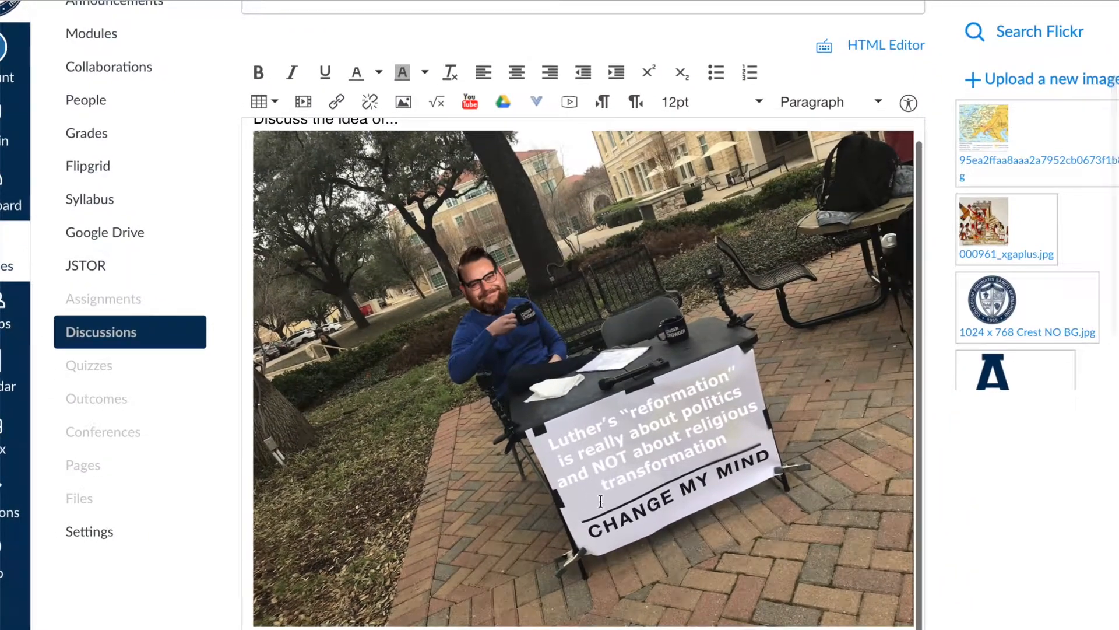
scroll(564, 480, "up", 1)
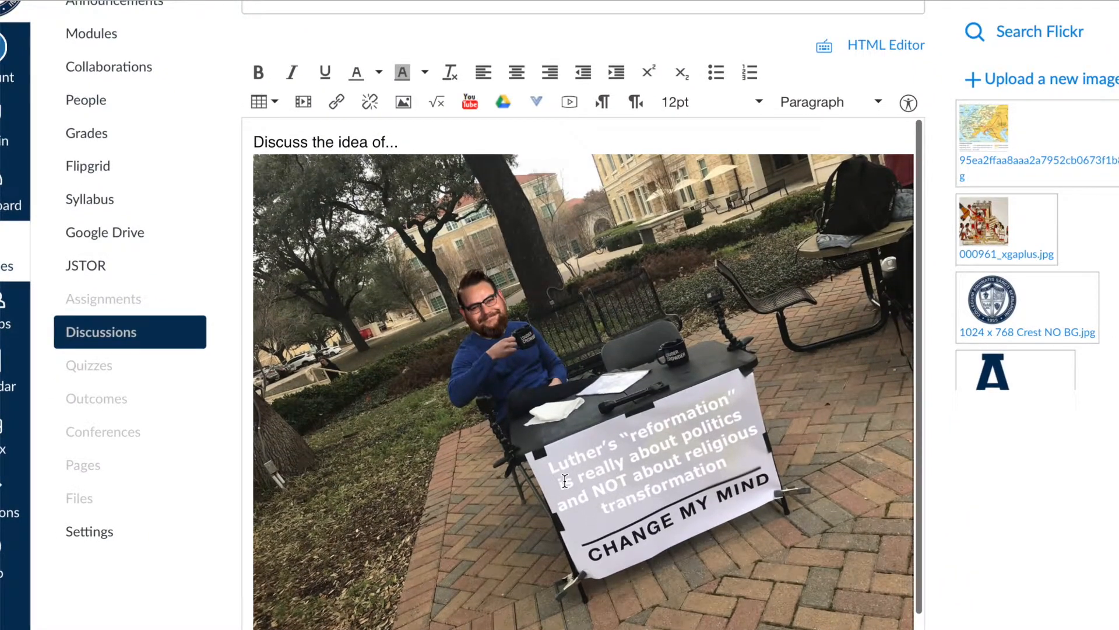
scroll(564, 480, "down", 1)
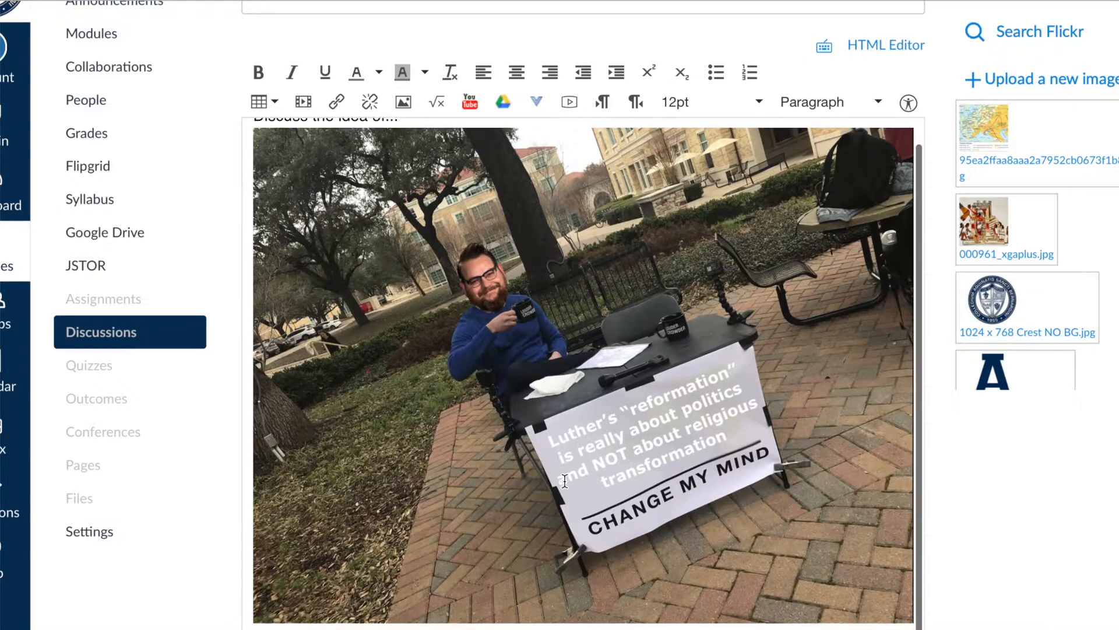
scroll(565, 480, "down", 1)
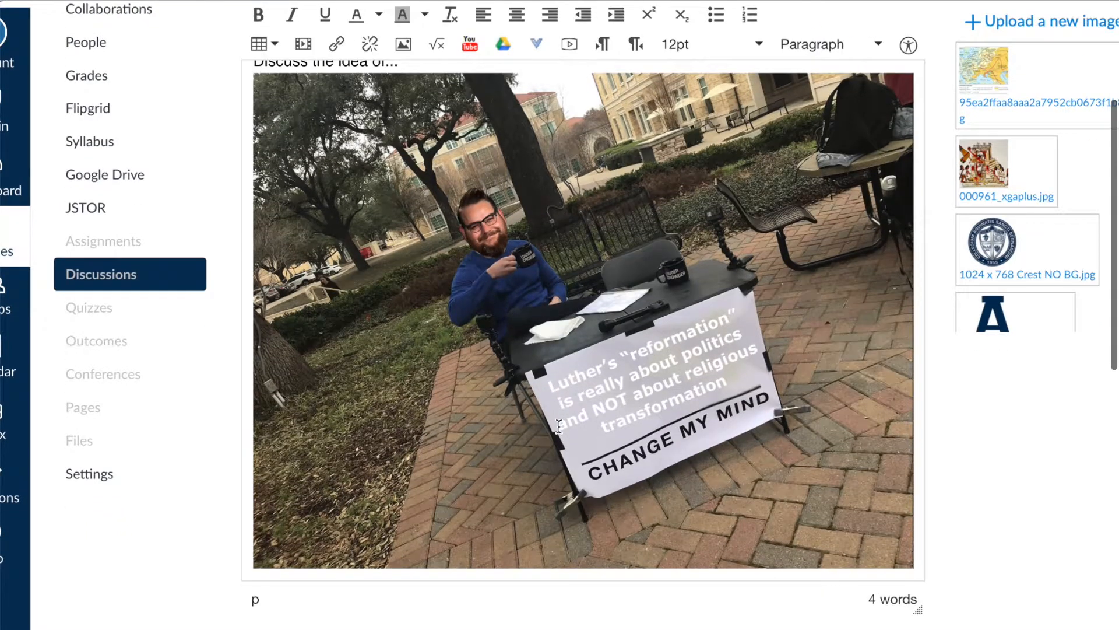
scroll(559, 426, "down", 3)
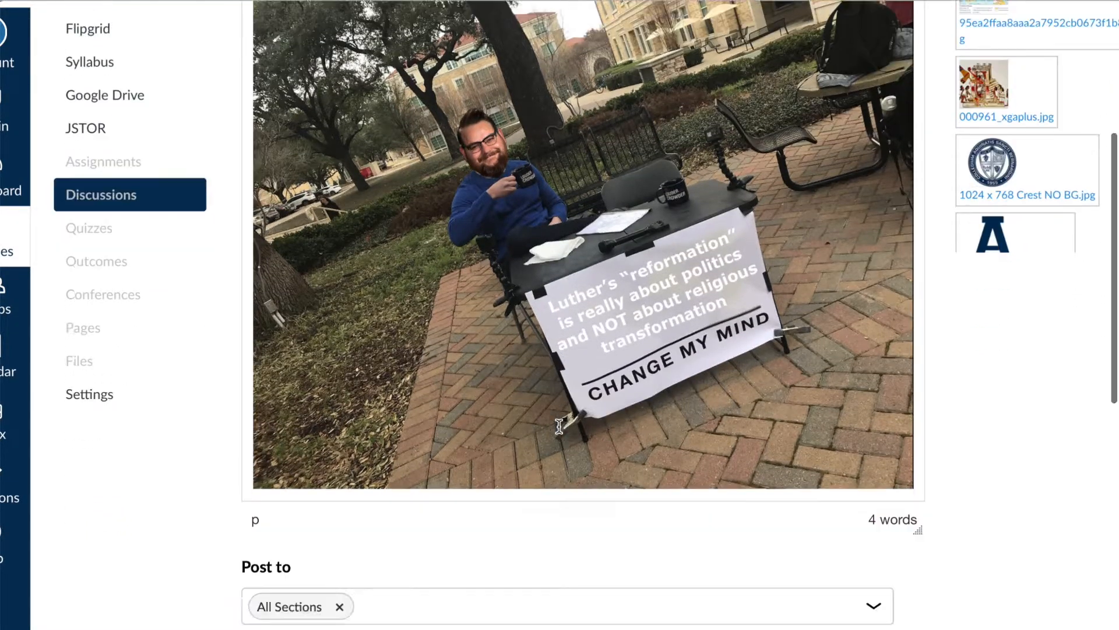
scroll(559, 426, "up", 4)
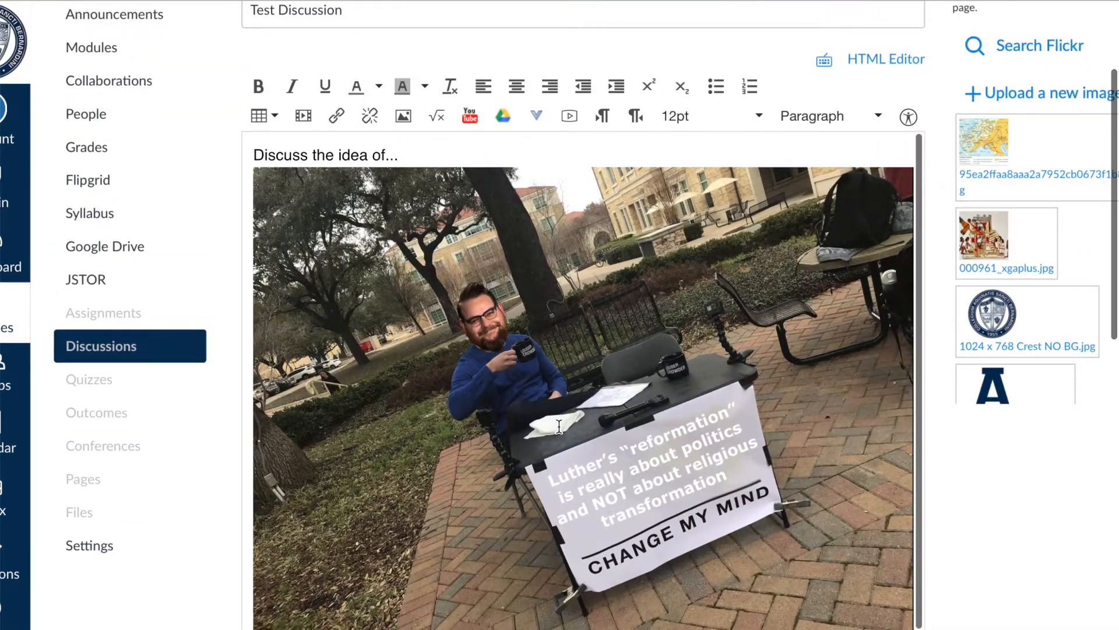
scroll(565, 373, "down", 7)
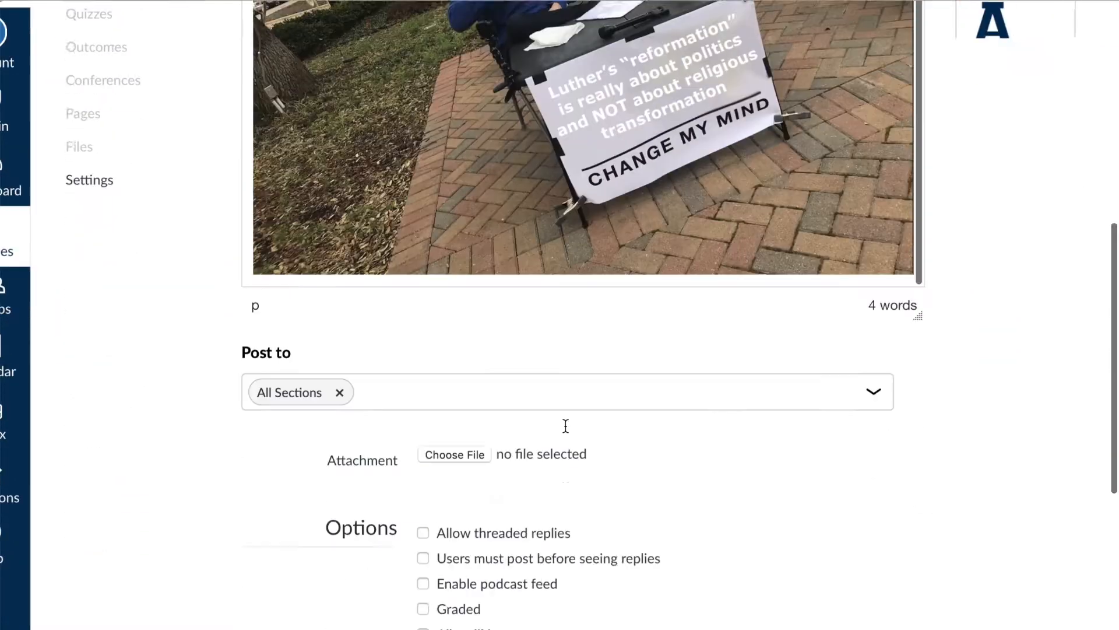
scroll(565, 430, "down", 2)
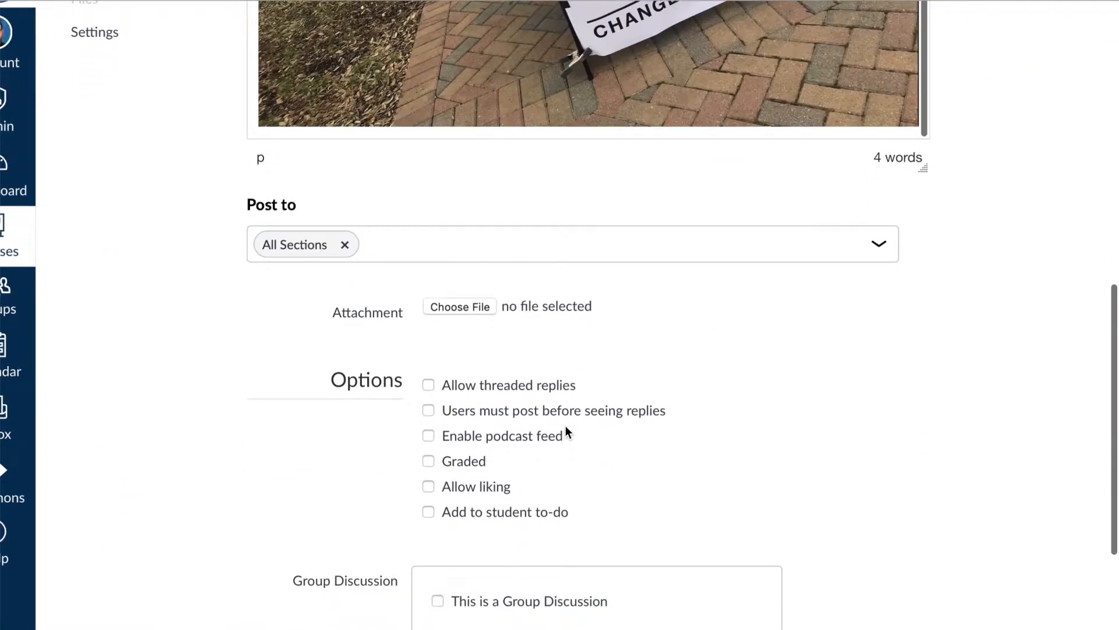
scroll(565, 425, "down", 1)
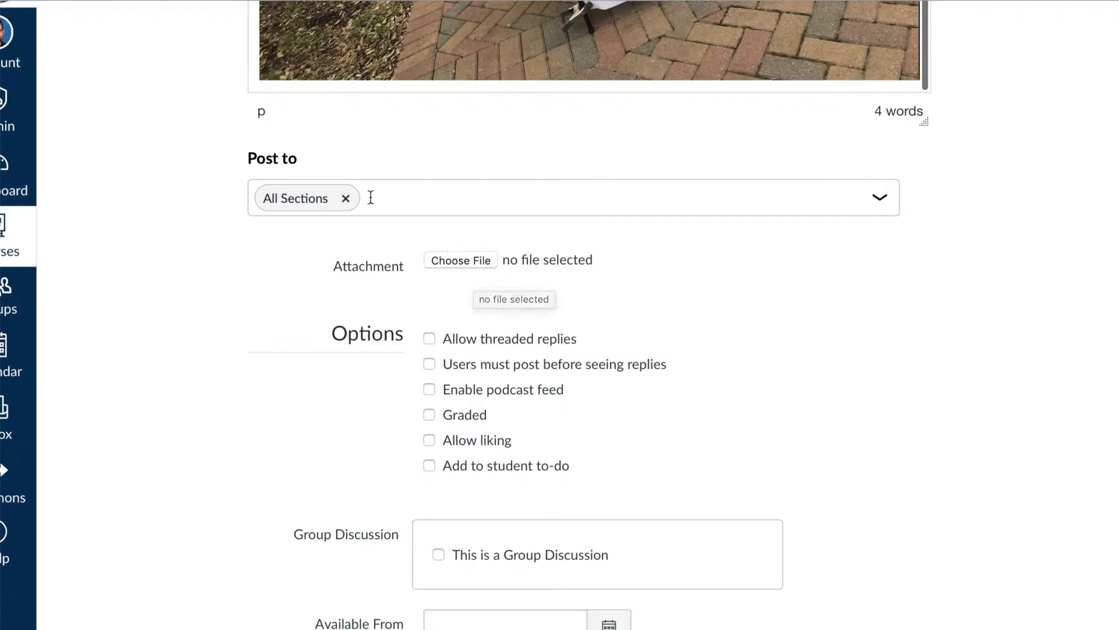
left_click(407, 196)
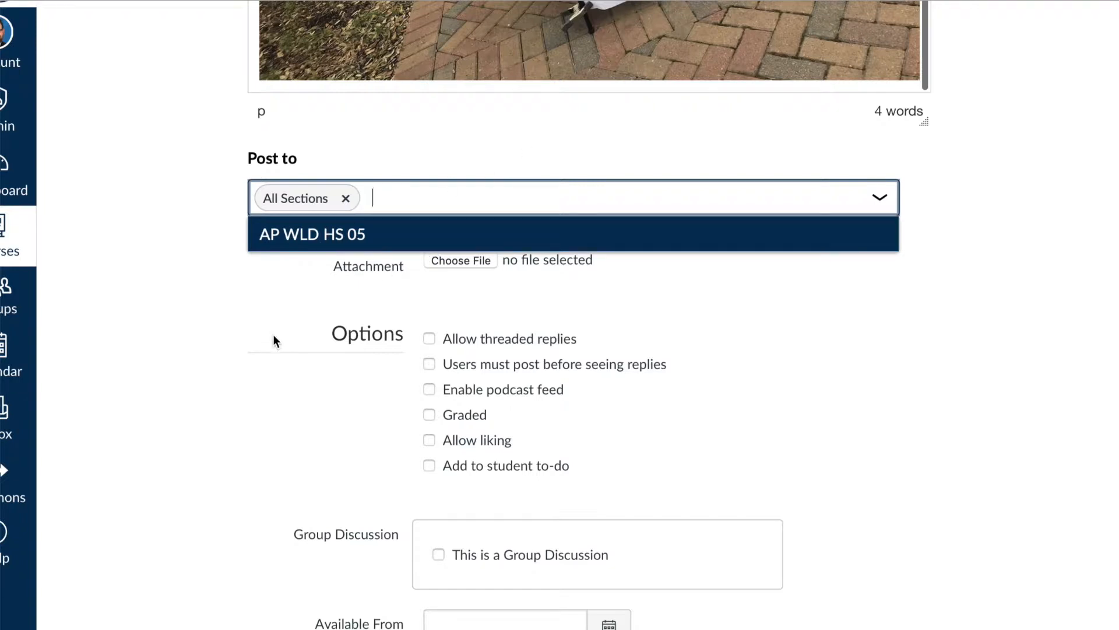
Step: Allow threaded replies in the discussion and require users to post before seeing replies
left_click(280, 310)
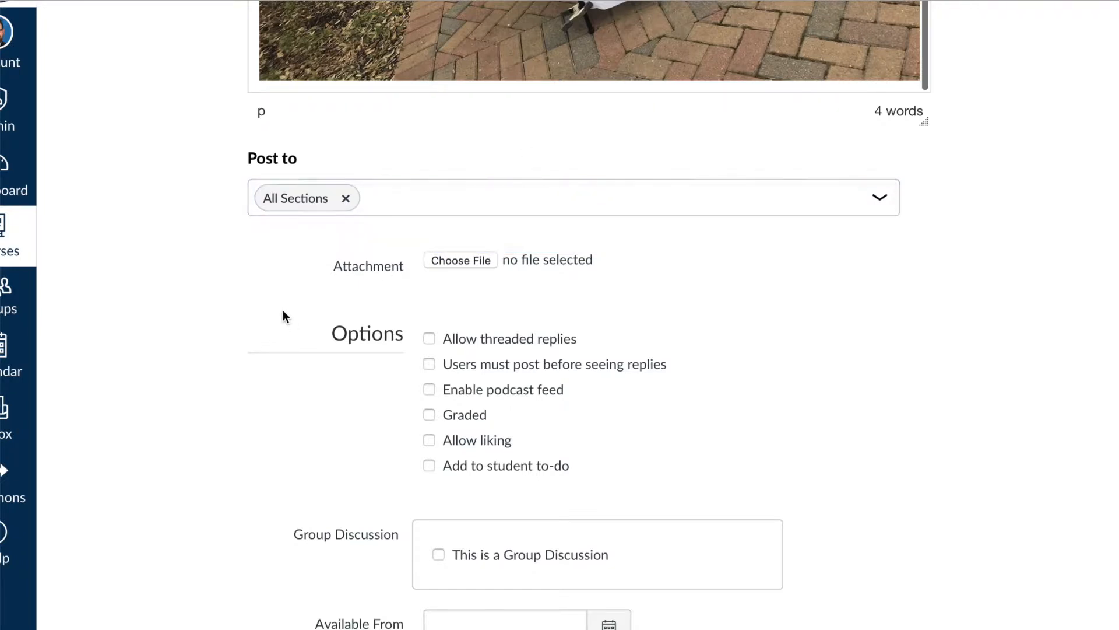
scroll(398, 309, "down", 3)
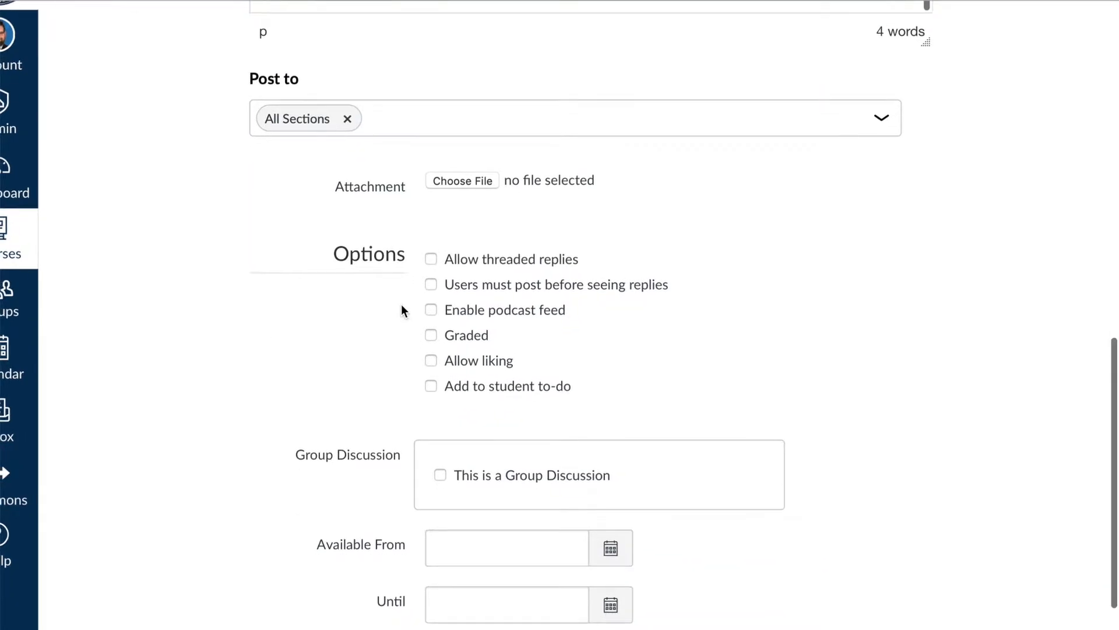
scroll(520, 273, "up", 5)
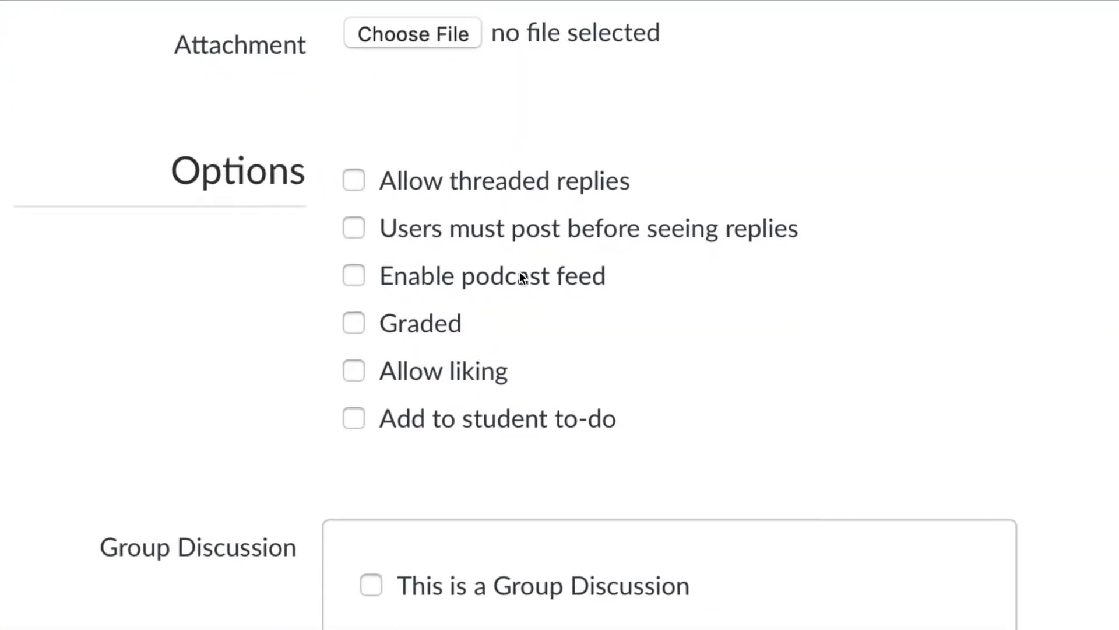
left_click(357, 186)
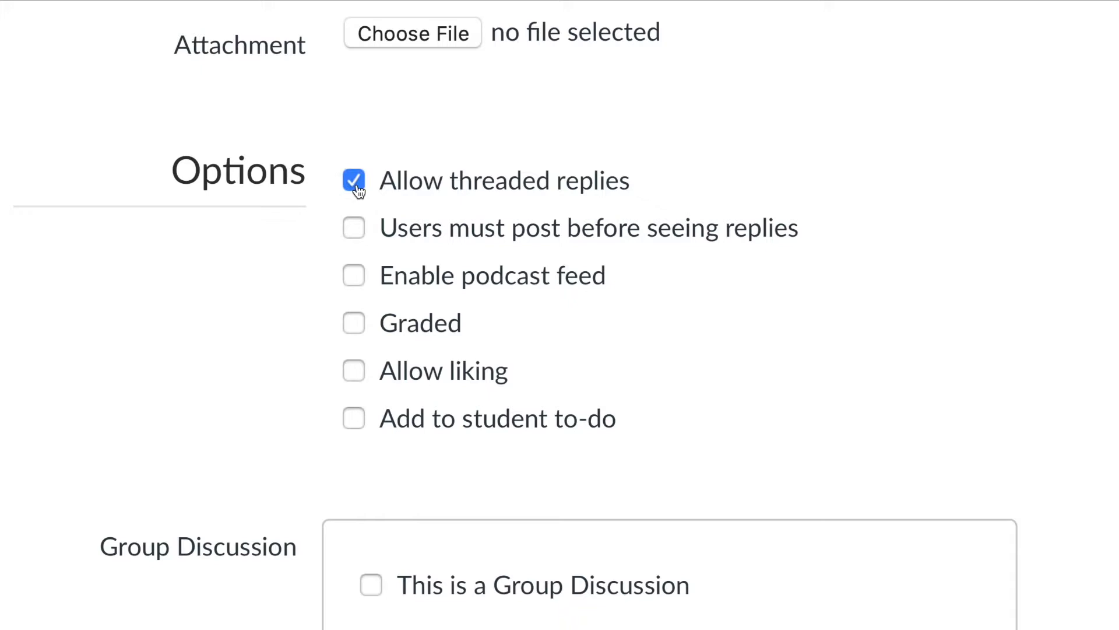
left_click(361, 237)
scroll(367, 252, "down", 2)
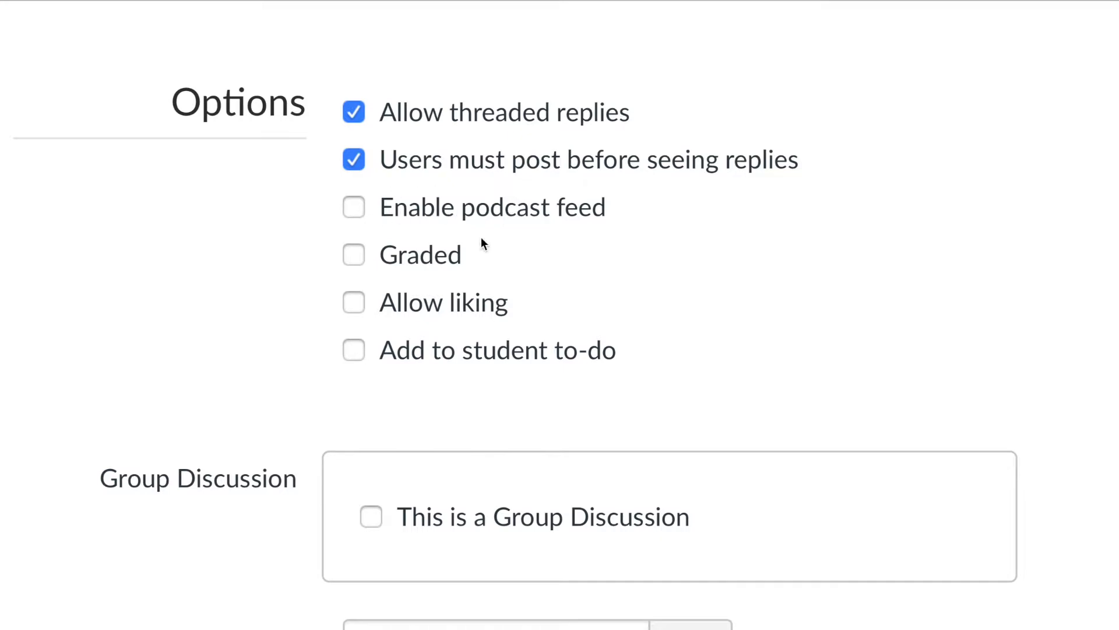
Step: Make the discussion graded and allow liking, leaving liking open to everyone and replies not sorted by likes
left_click(354, 255)
scroll(357, 258, "down", 7)
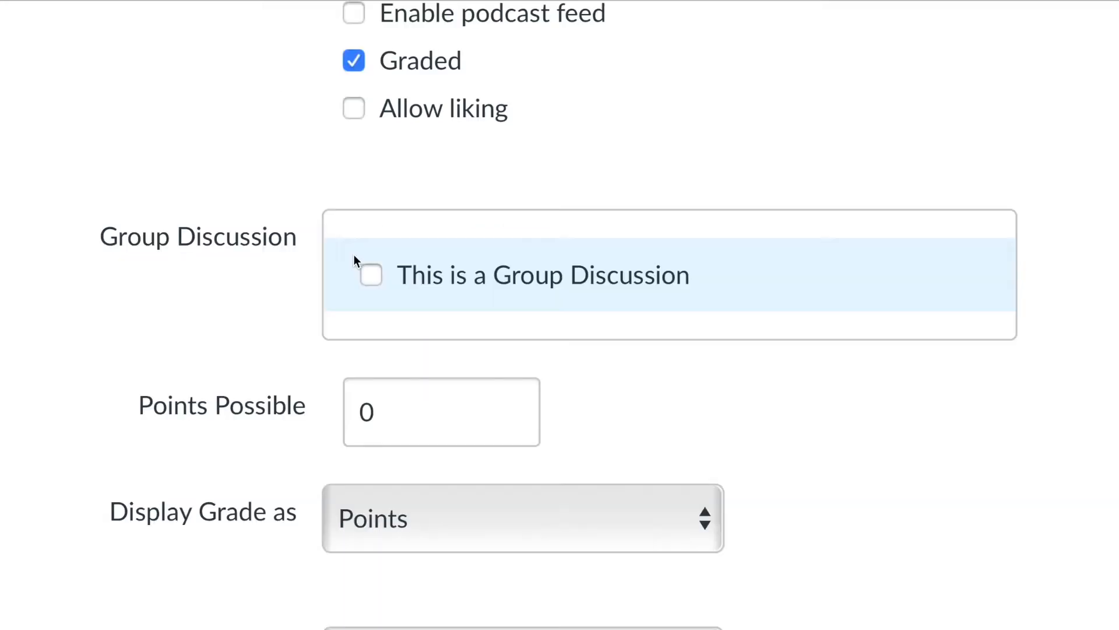
scroll(422, 343, "up", 2)
scroll(422, 343, "up", 4)
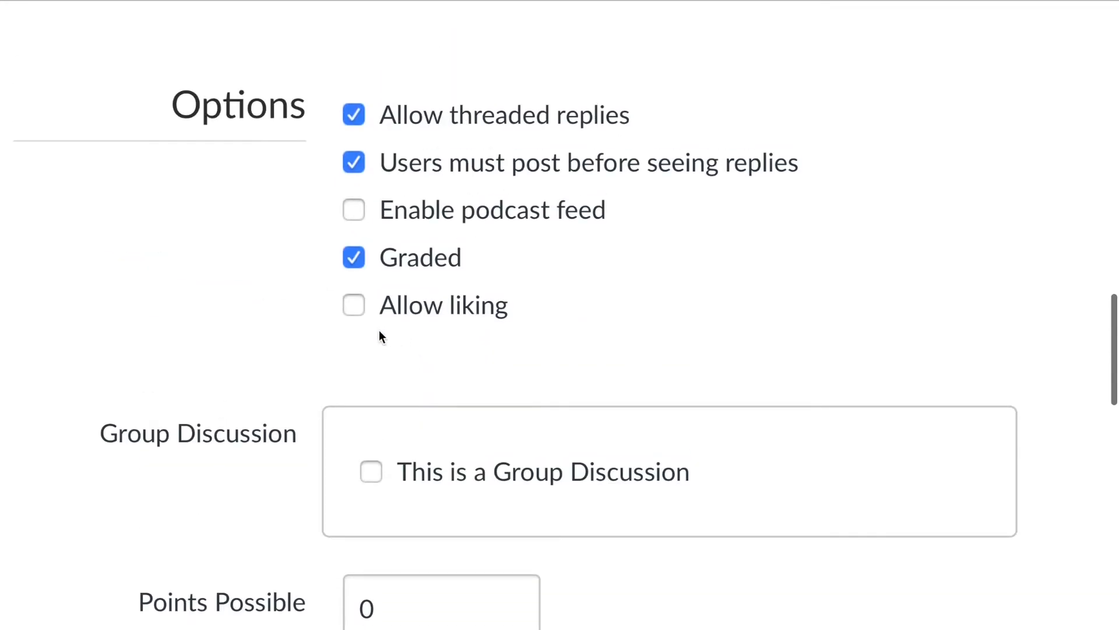
left_click(354, 308)
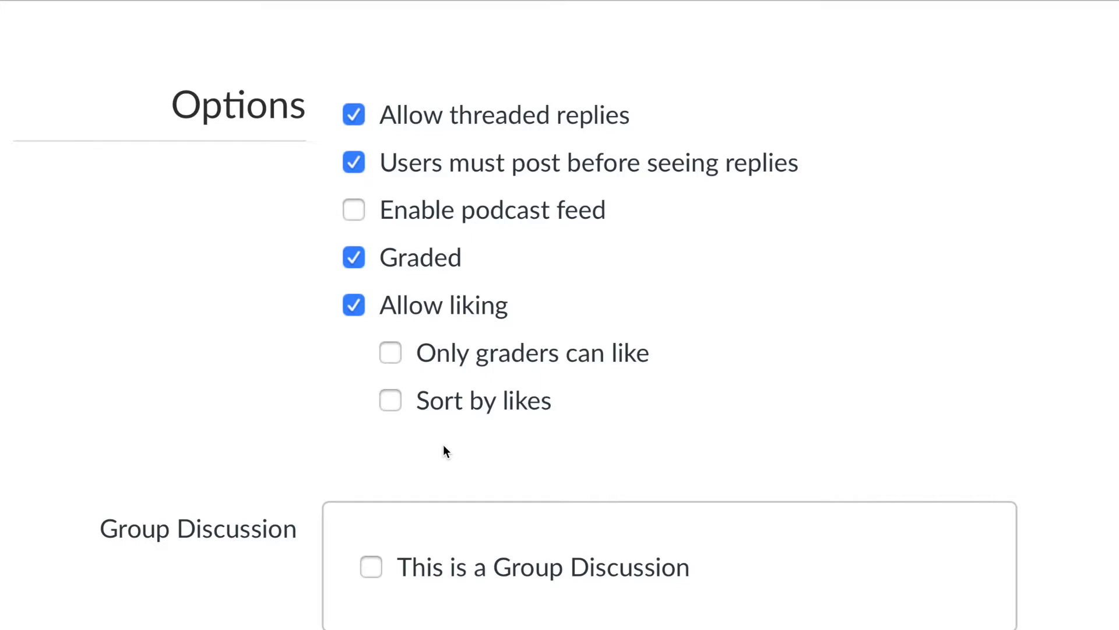
left_click(355, 306)
left_click(358, 308)
Step: Turn on the group discussion option, view the available group sets, and turn the option off again
scroll(342, 396, "down", 3)
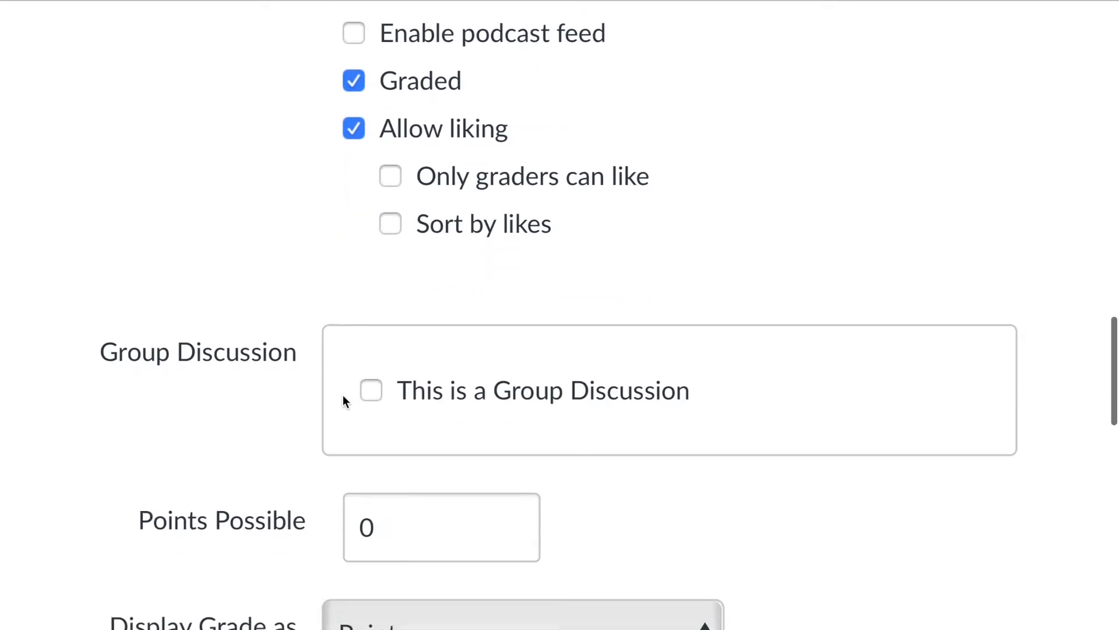
scroll(342, 395, "down", 3)
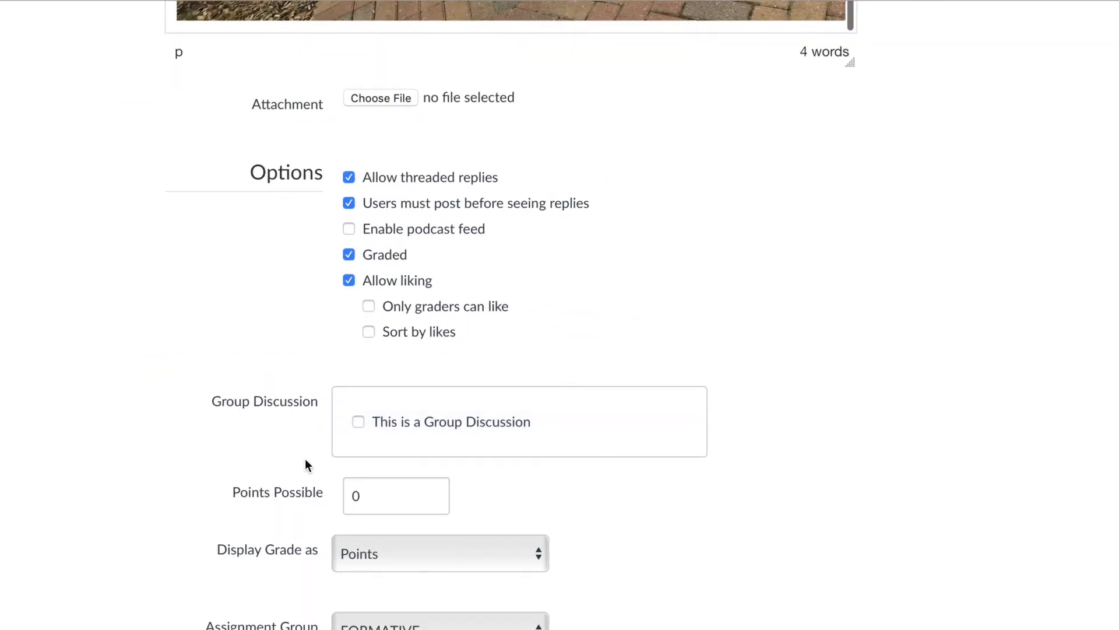
scroll(306, 459, "up", 1)
scroll(305, 459, "right", 1)
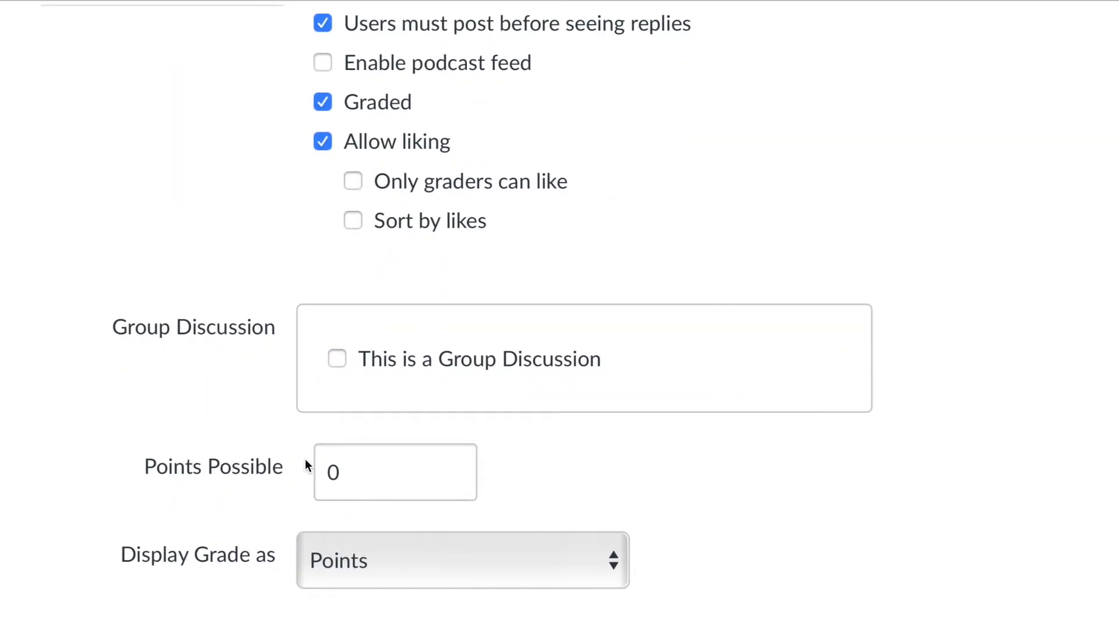
scroll(303, 449, "up", 1)
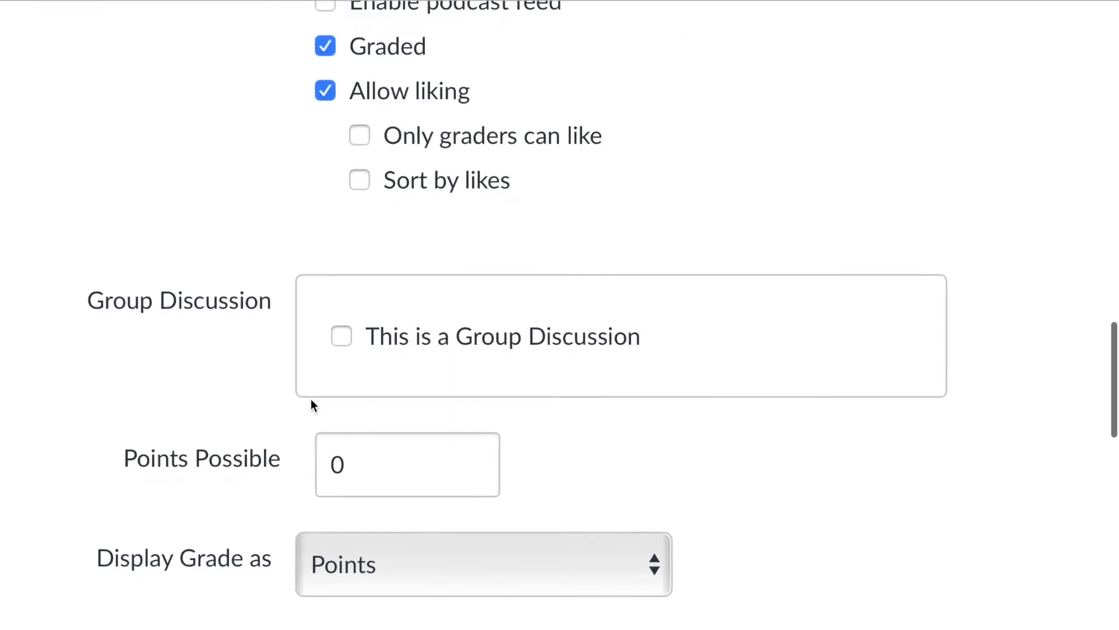
left_click(342, 337)
left_click(552, 470)
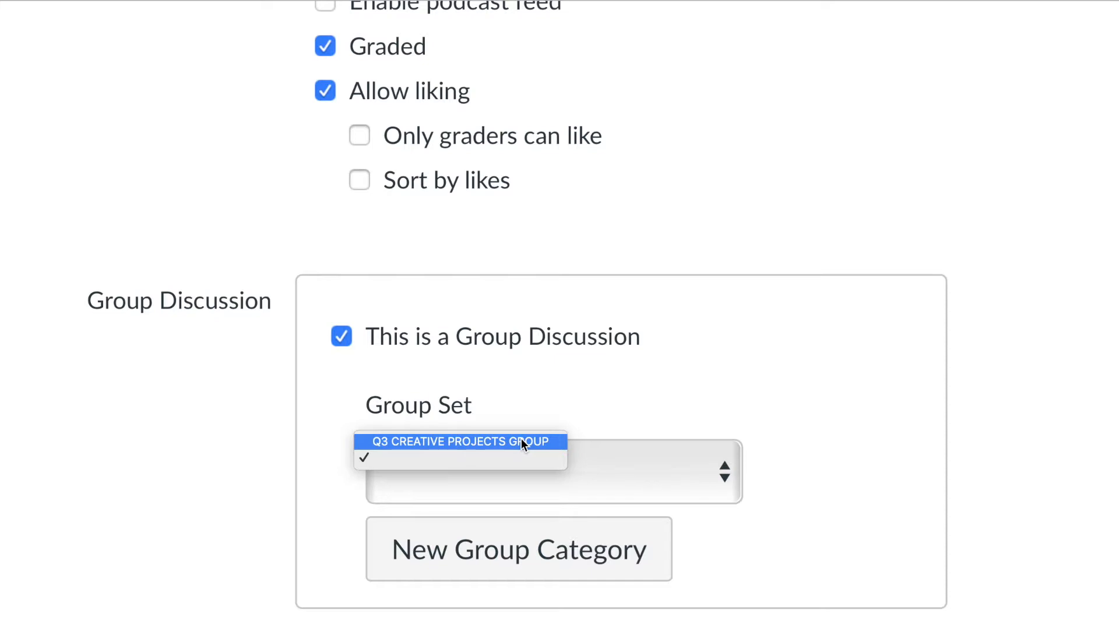
left_click(342, 334)
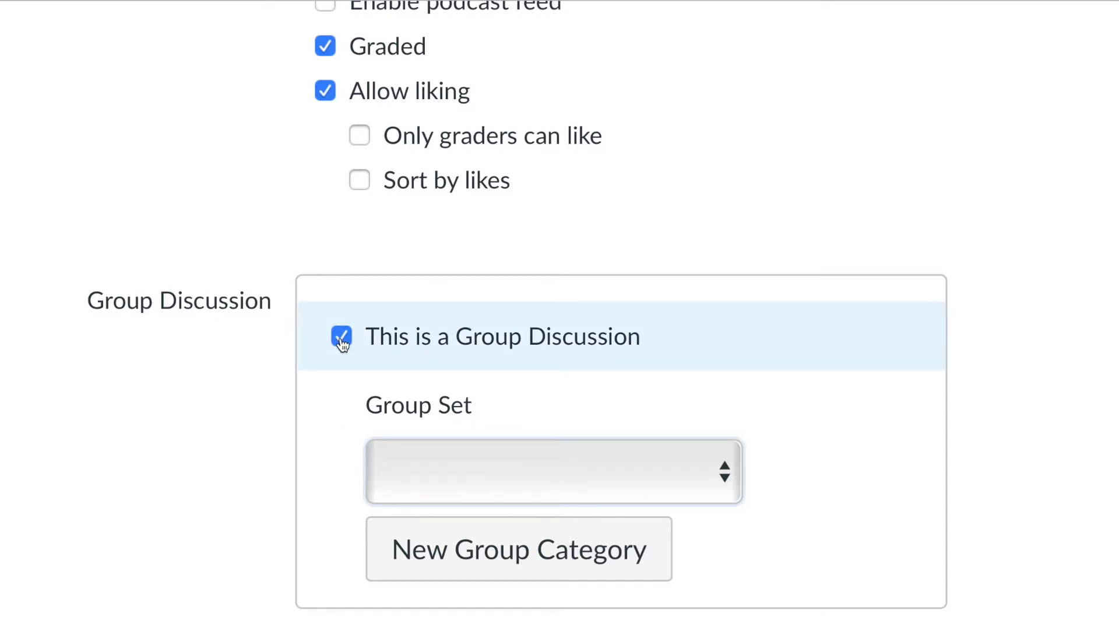
left_click(343, 343)
Step: Set the graded discussion's possible points to 10
scroll(272, 392, "down", 2)
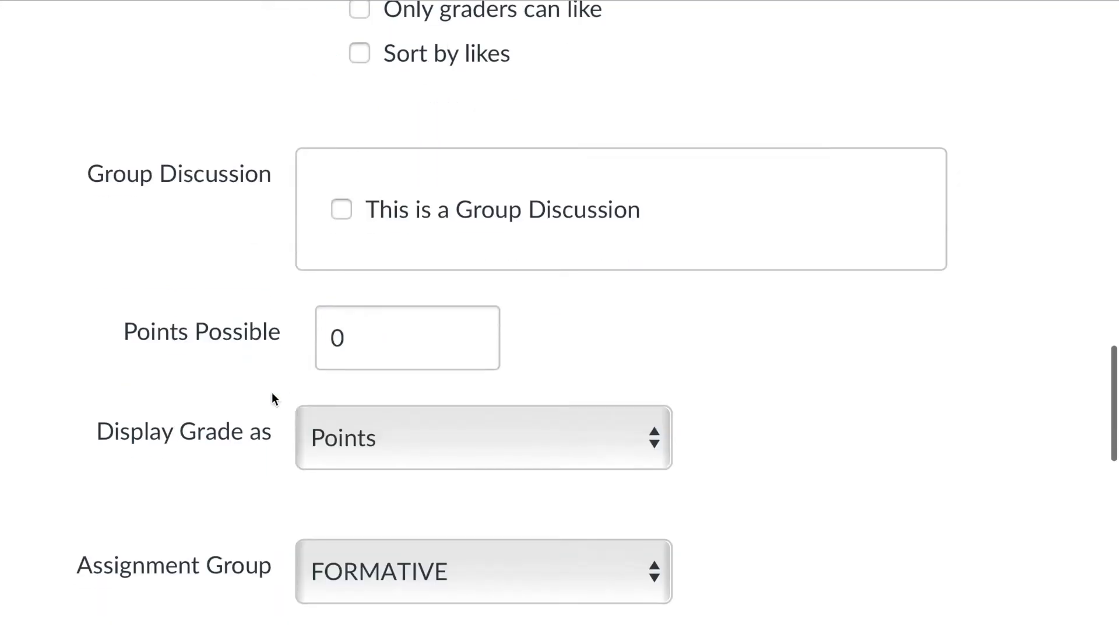
left_click(376, 348)
key("BackSpace")
type("10")
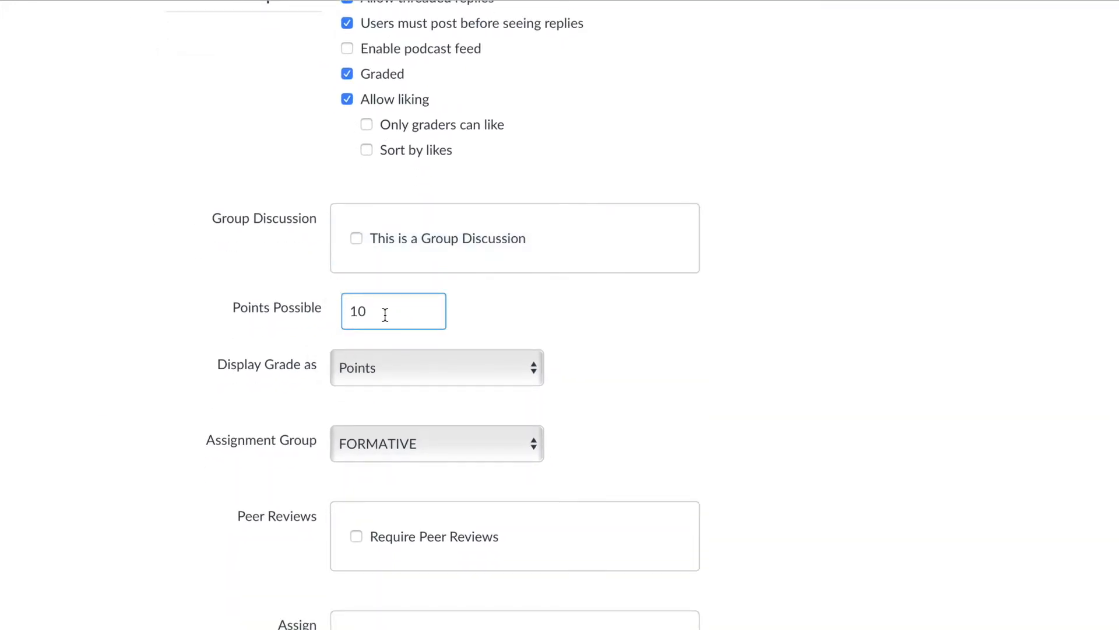
Step: Examine the discussion's grade display, assignment group, peer review, assignee and date settings, along with the chosen options
scroll(386, 330, "down", 1)
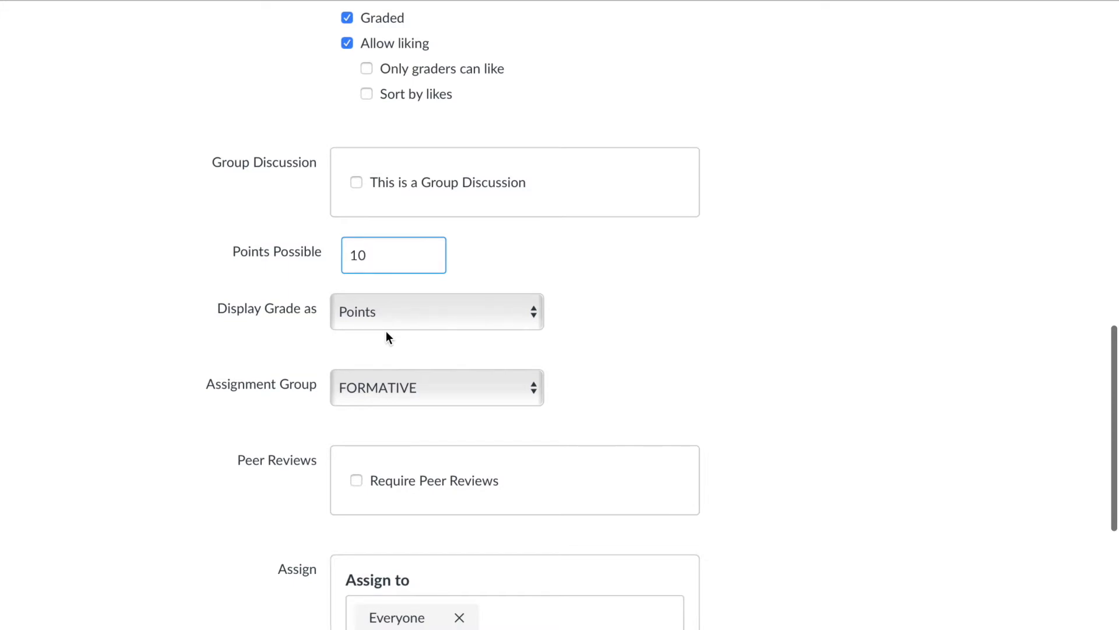
scroll(387, 337, "down", 1)
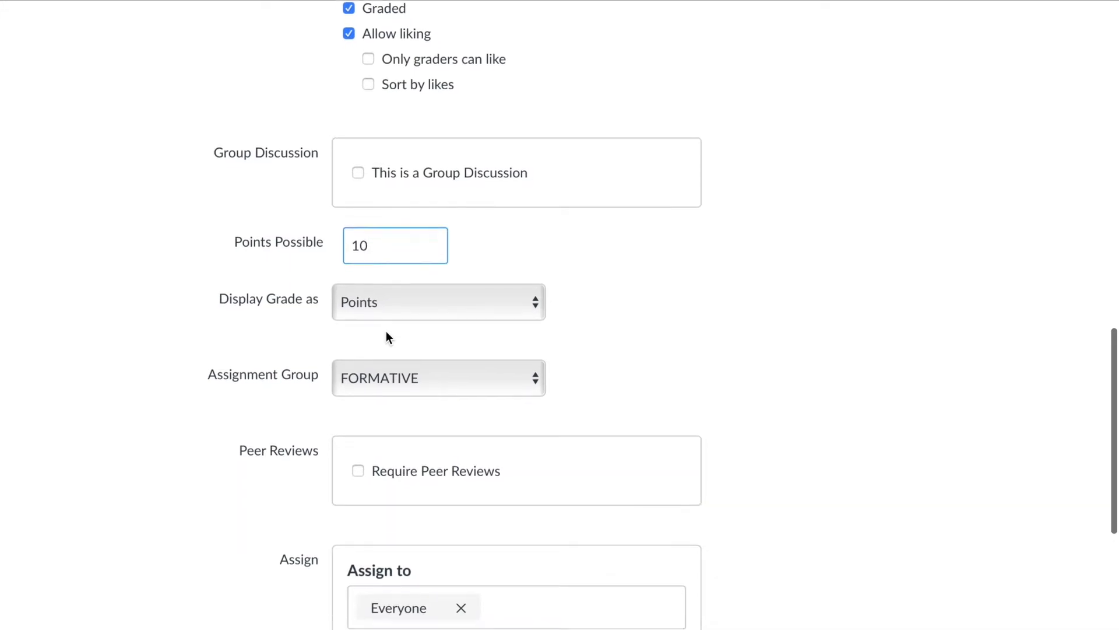
scroll(386, 332, "down", 2)
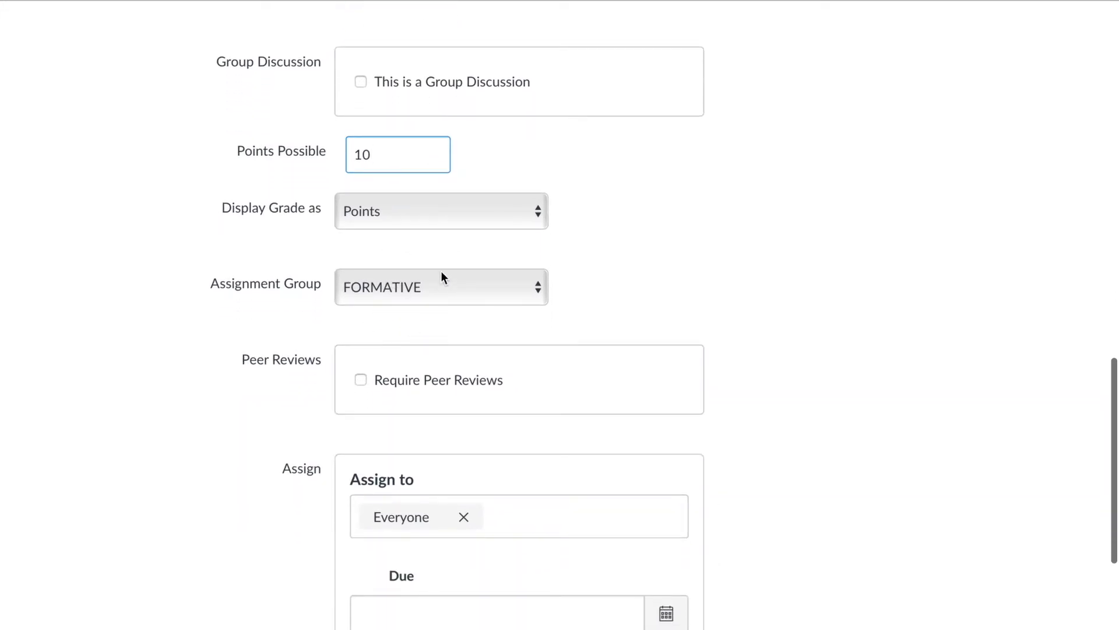
scroll(454, 312, "down", 2)
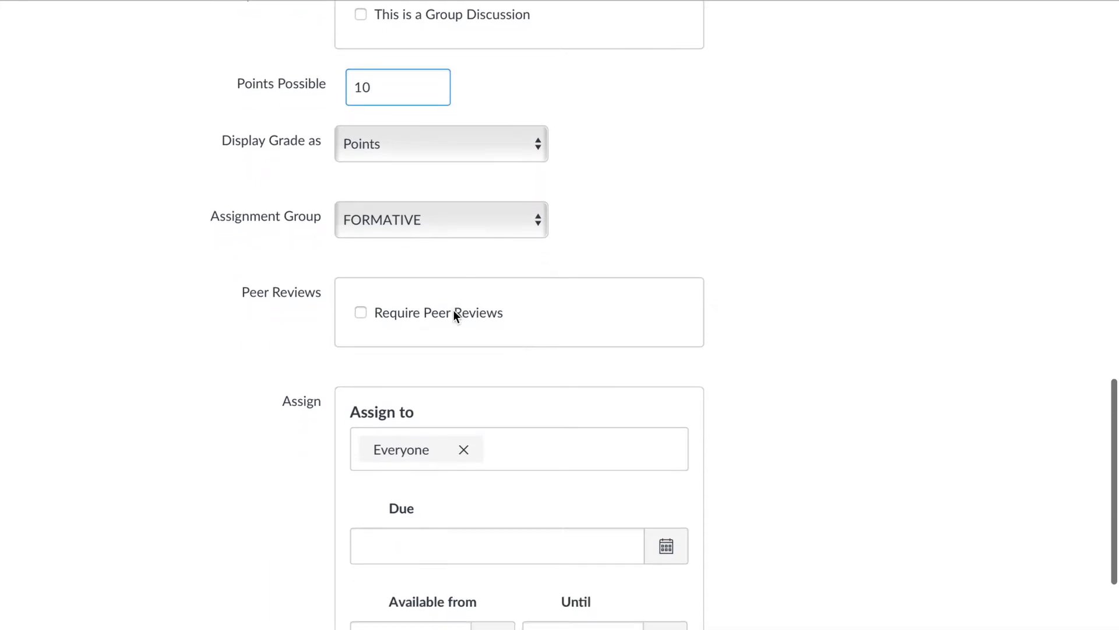
scroll(407, 321, "down", 5)
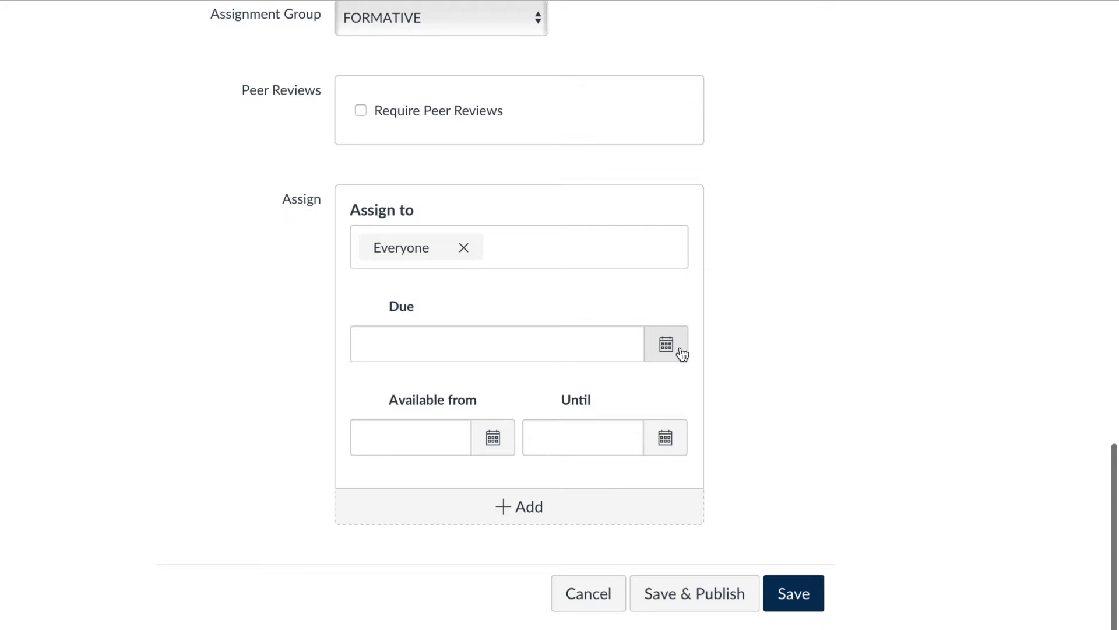
scroll(679, 363, "up", 20)
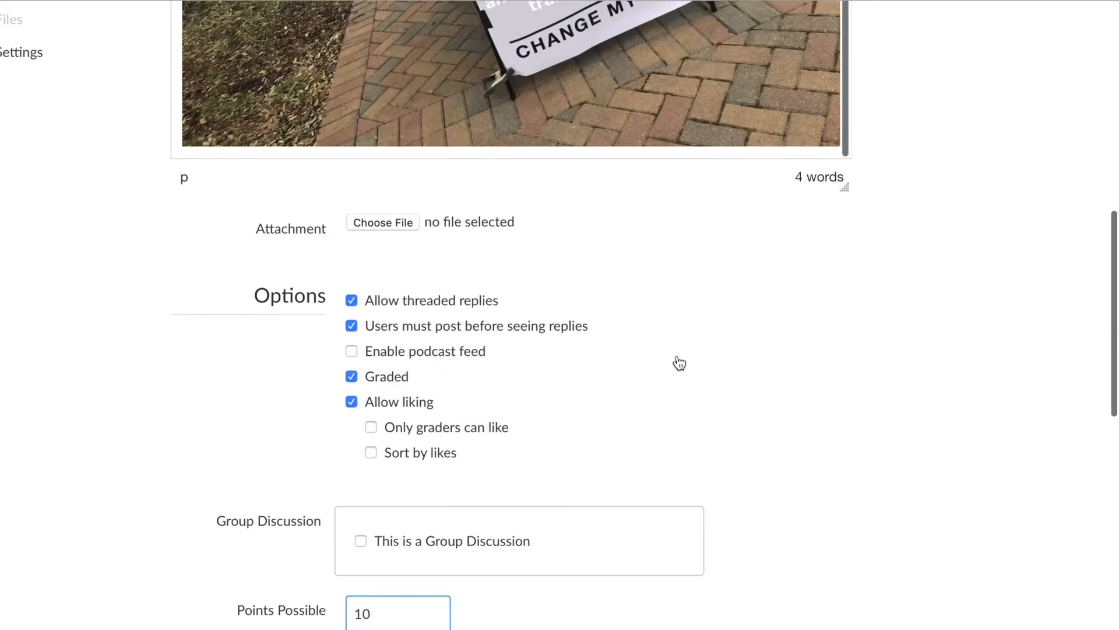
scroll(678, 356, "up", 3)
scroll(642, 384, "up", 3)
scroll(636, 396, "down", 20)
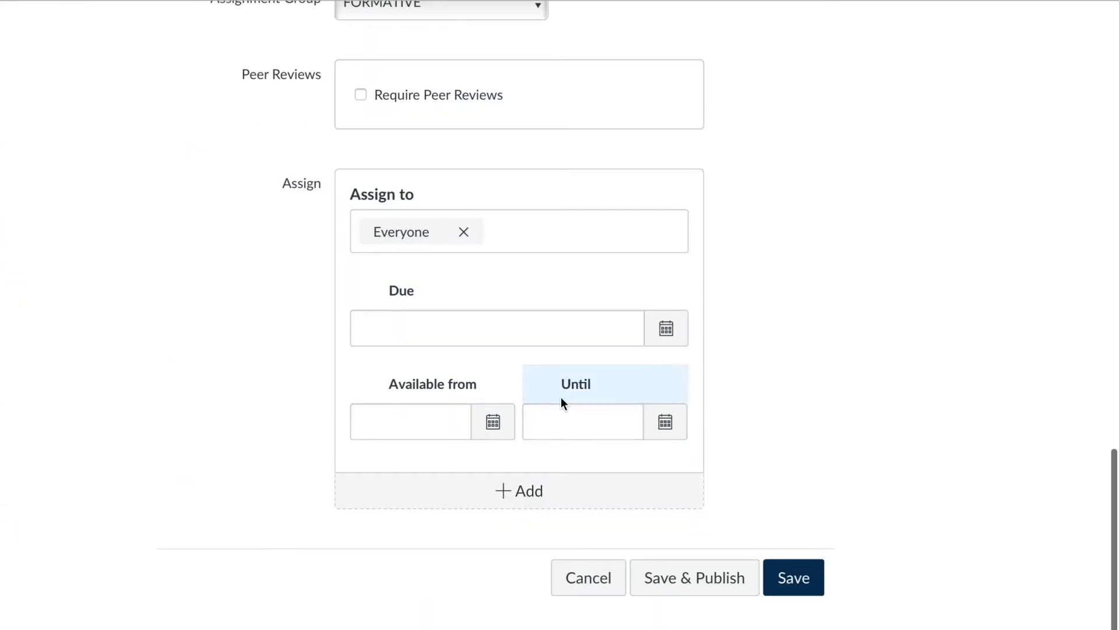
Step: Cancel the edits to Test Discussion and open the 4.2.1 "Change my Mind" Discussion from the course modules
left_click(591, 592)
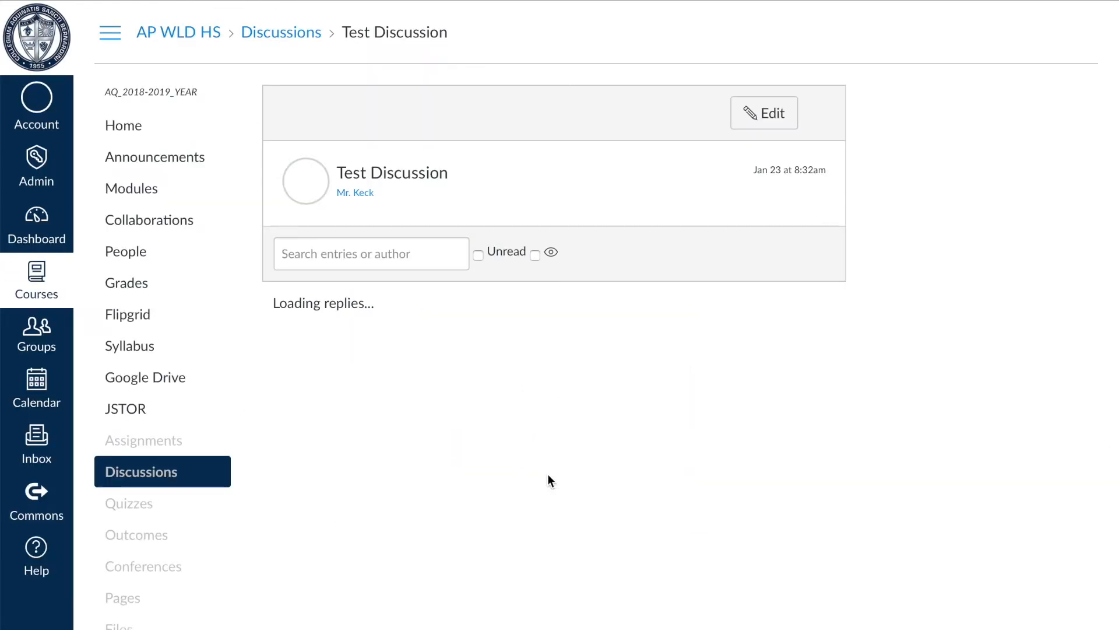
left_click(142, 189)
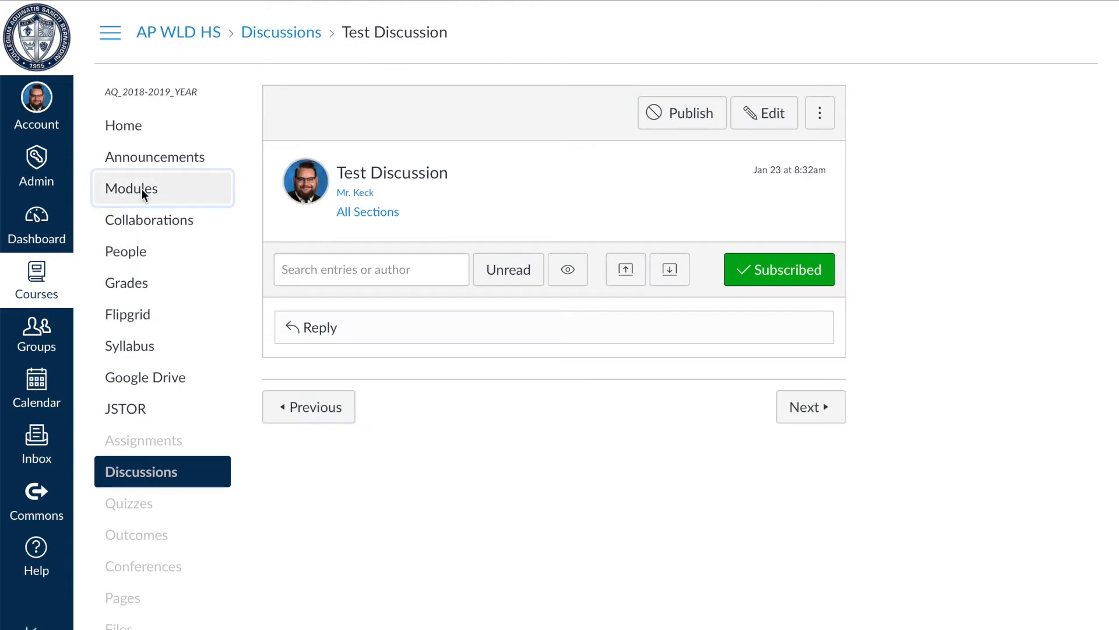
scroll(586, 352, "down", 10)
scroll(587, 351, "down", 10)
scroll(587, 352, "up", 4)
scroll(586, 352, "up", 5)
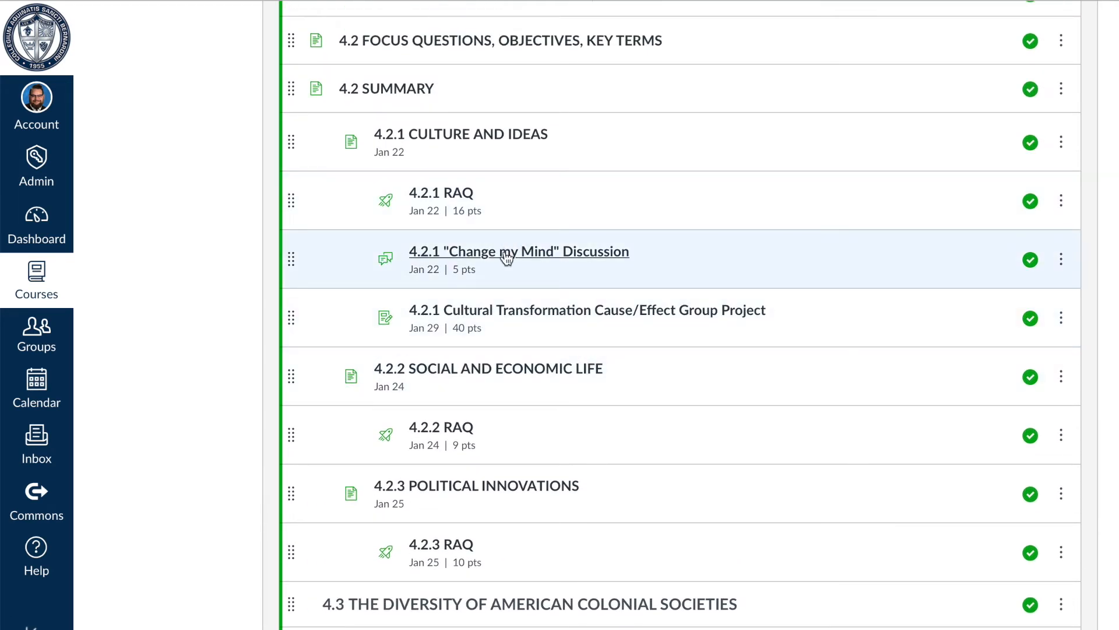
left_click(506, 255)
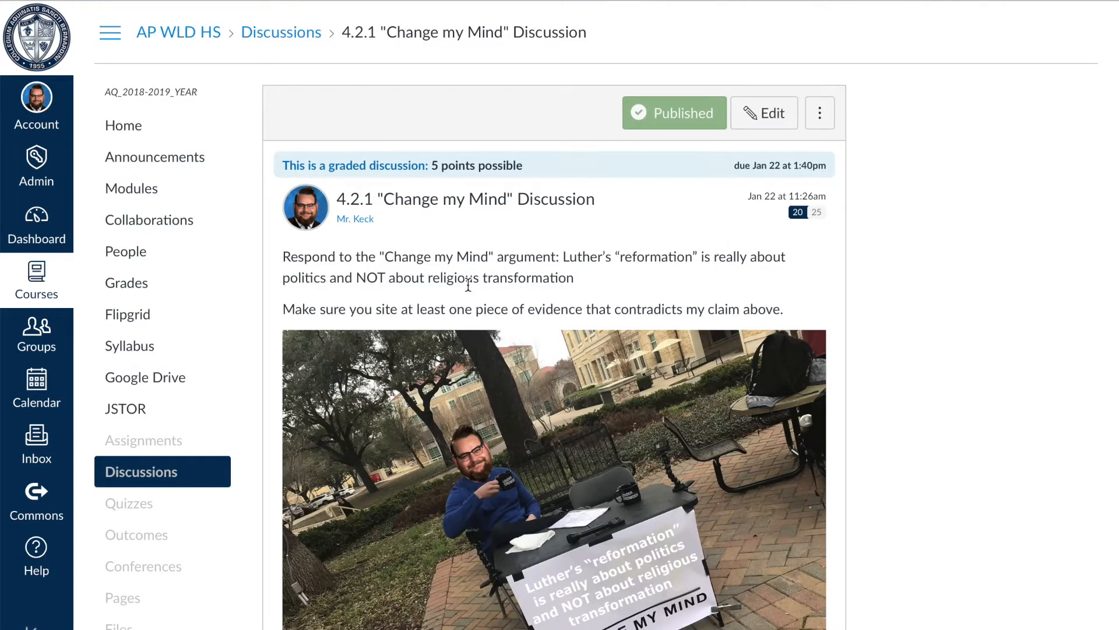
Step: Examine the prompt image and the students' replies in the 4.2.1 "Change my Mind" Discussion
scroll(468, 286, "down", 4)
scroll(582, 370, "down", 7)
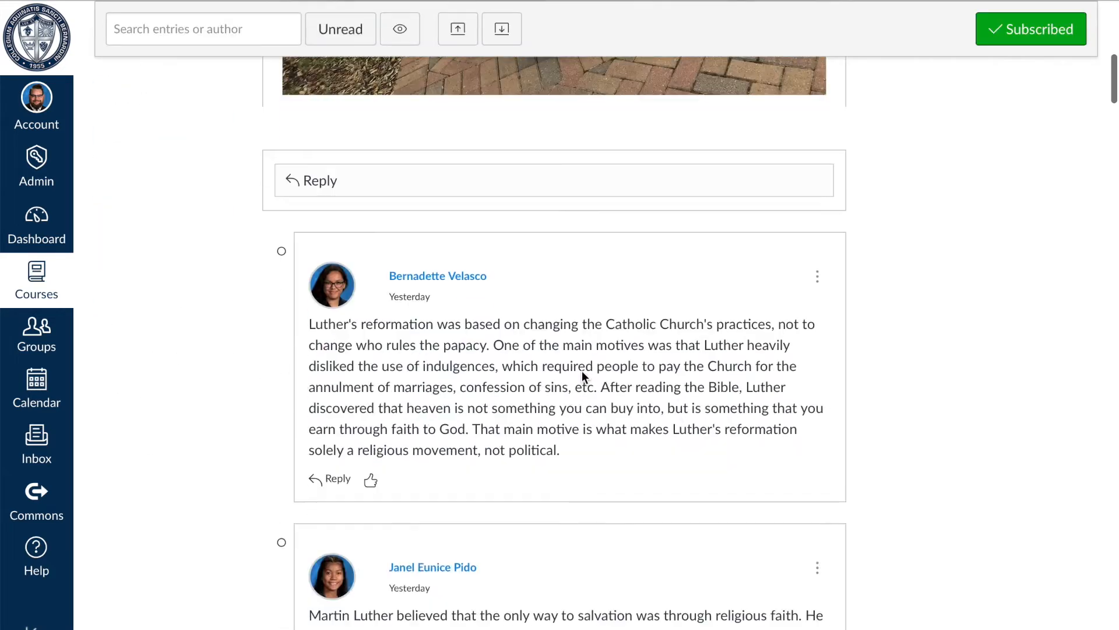
scroll(582, 371, "up", 5)
scroll(582, 371, "down", 1)
scroll(582, 371, "down", 4)
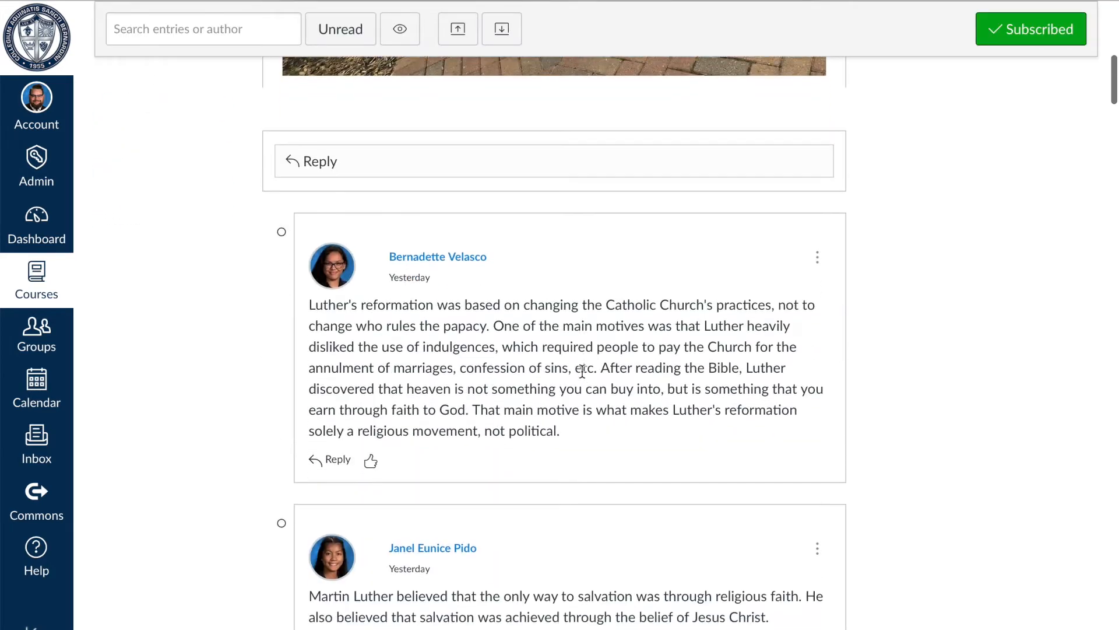
scroll(449, 277, "down", 10)
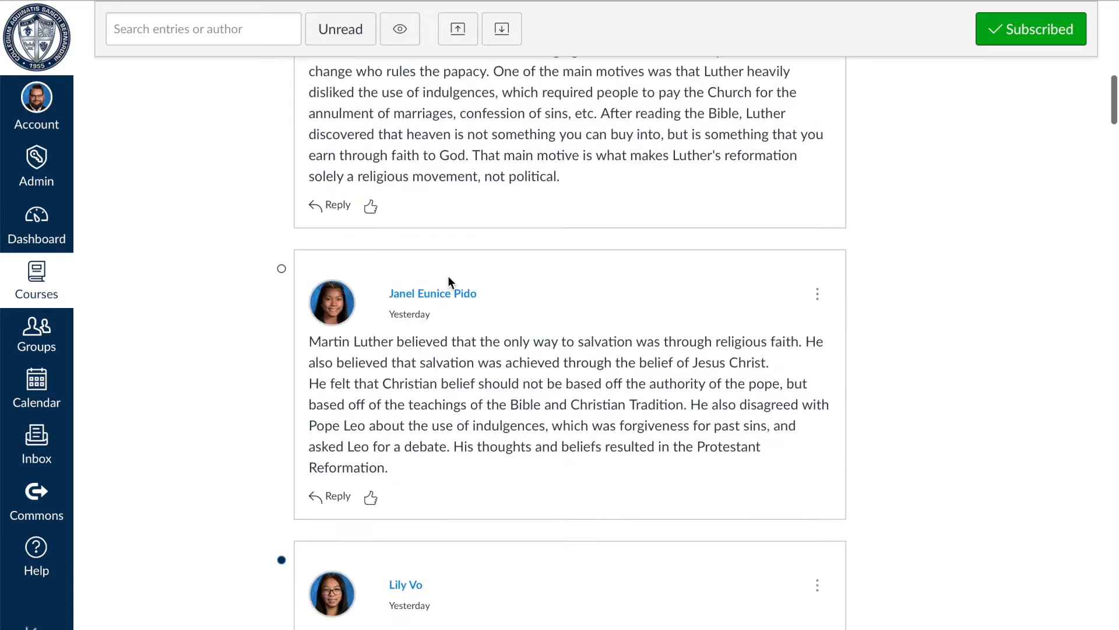
scroll(448, 279, "down", 15)
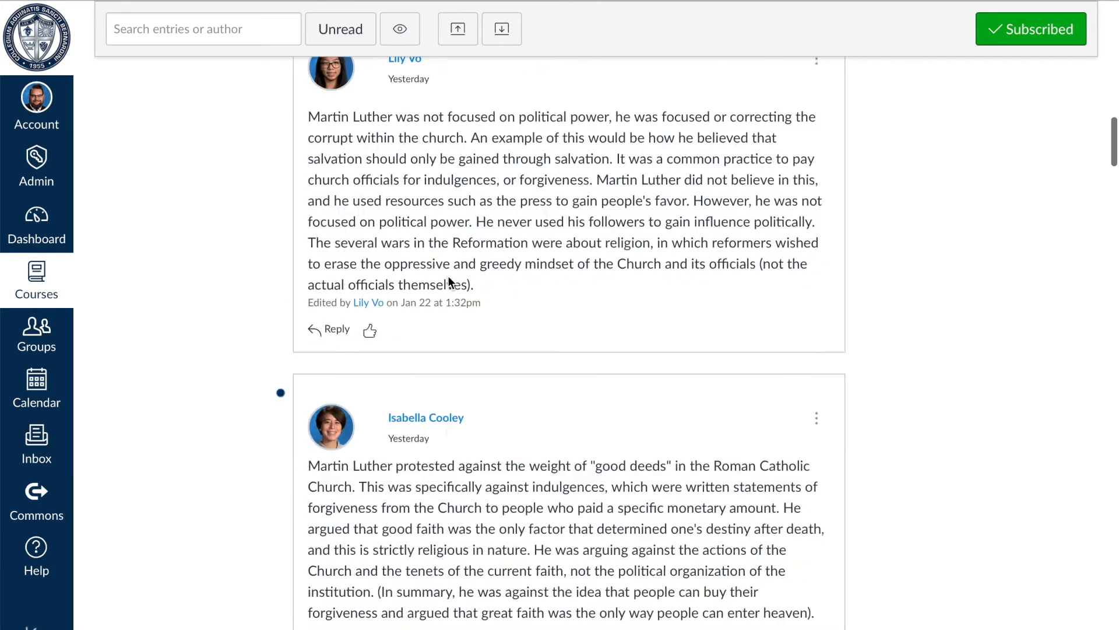
scroll(449, 282, "down", 20)
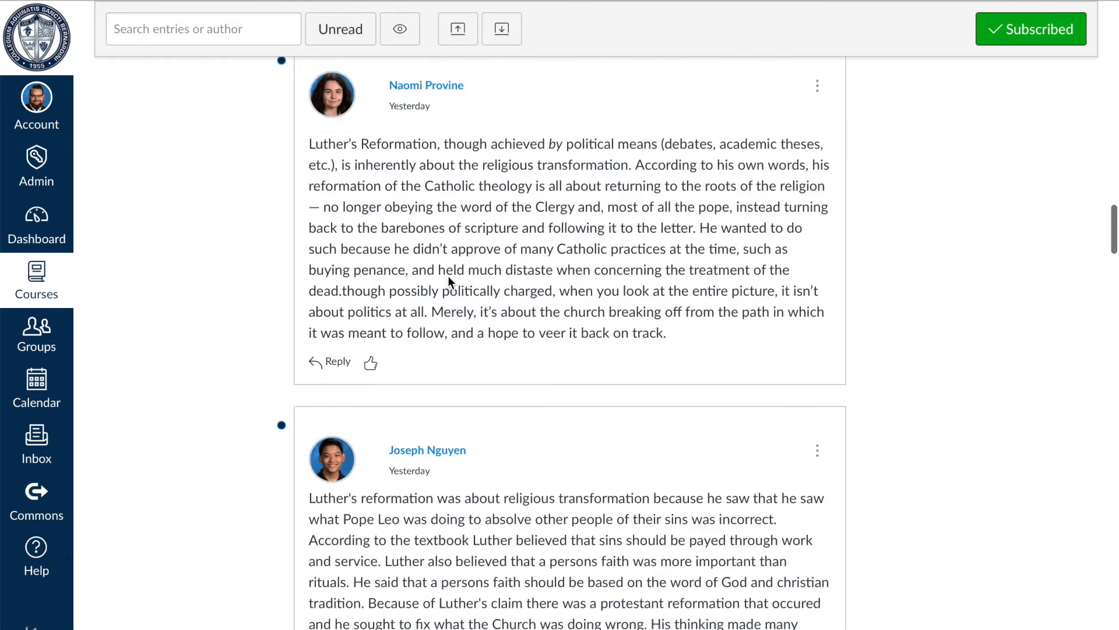
scroll(449, 279, "down", 20)
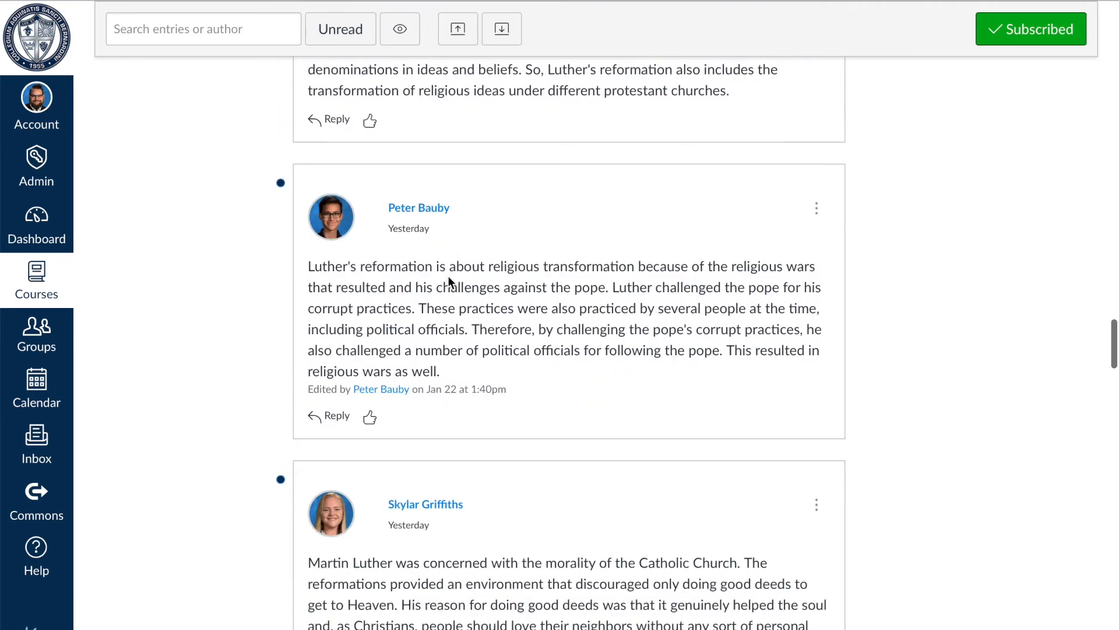
scroll(448, 275, "down", 18)
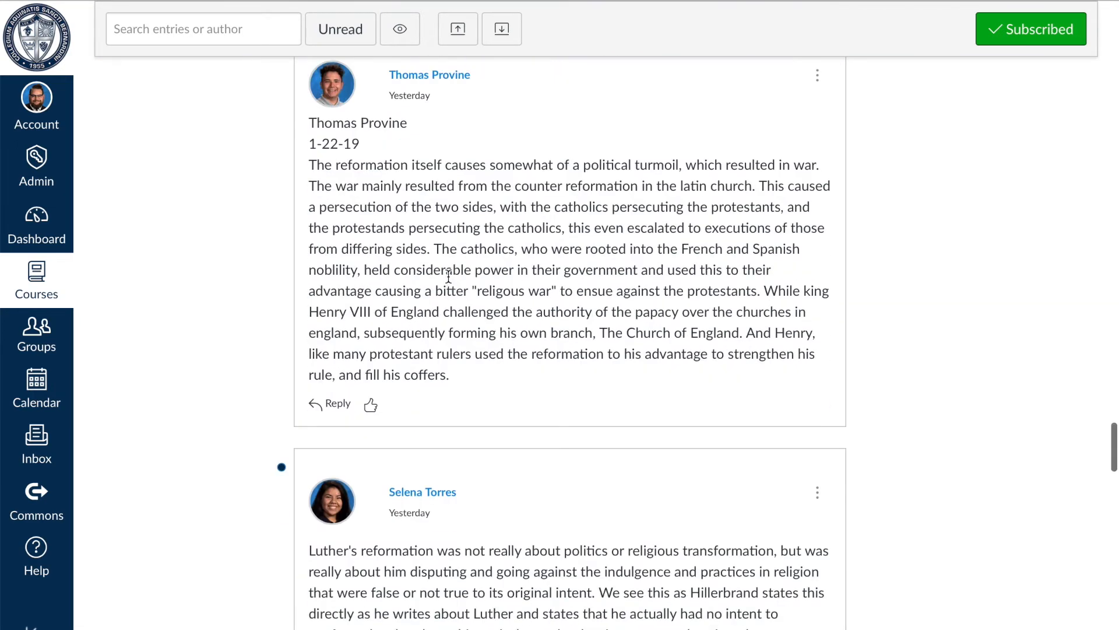
scroll(448, 275, "down", 15)
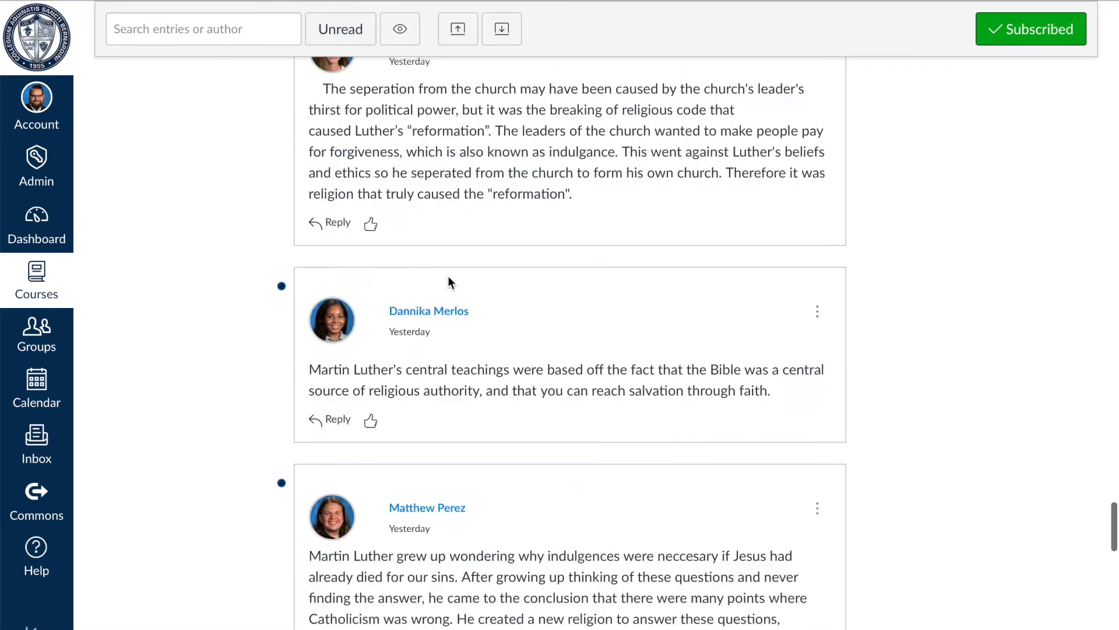
scroll(448, 276, "up", 20)
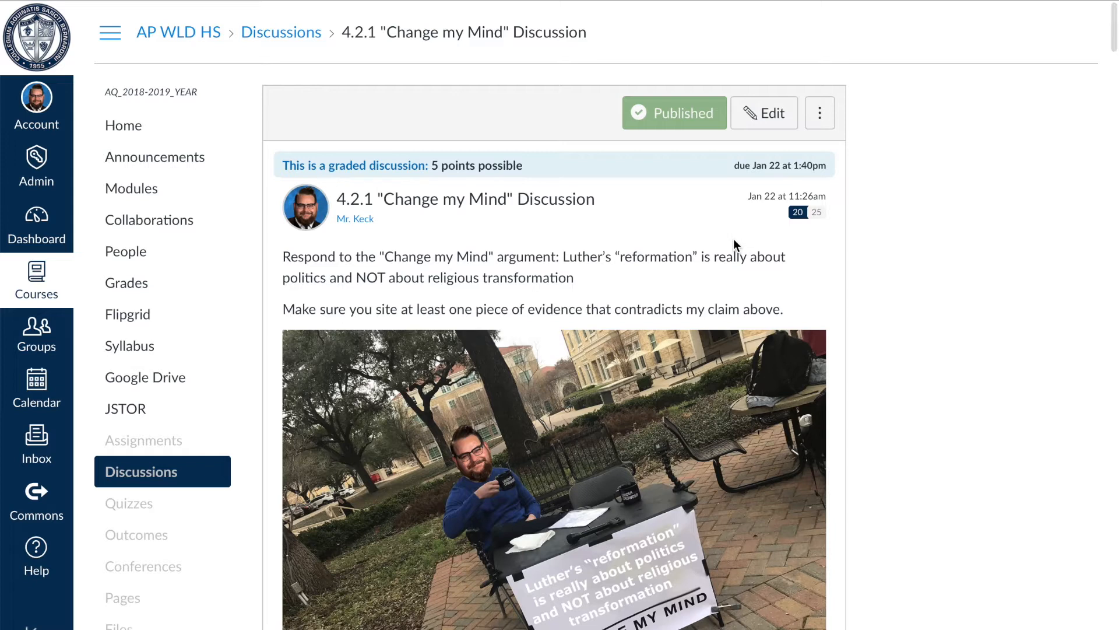
key("super+shift+backslash")
left_click(716, 127)
left_click(749, 114)
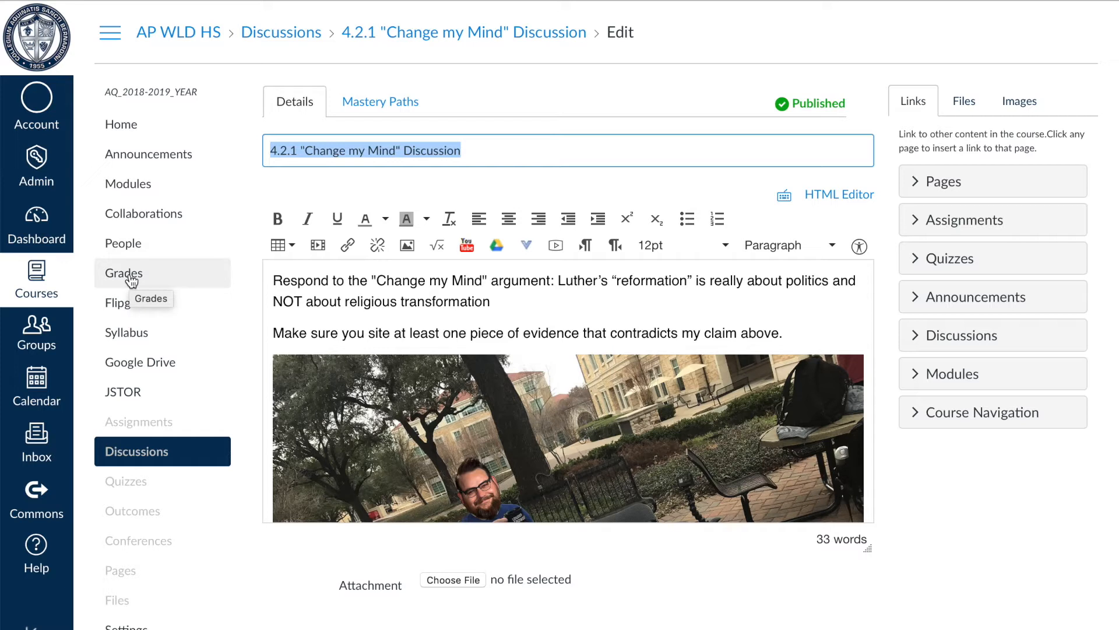
Step: Leave the discussion's edit page for the course home page and open the grading task for the 4.2.1 "Change my Mind" Discussion
left_click(129, 121)
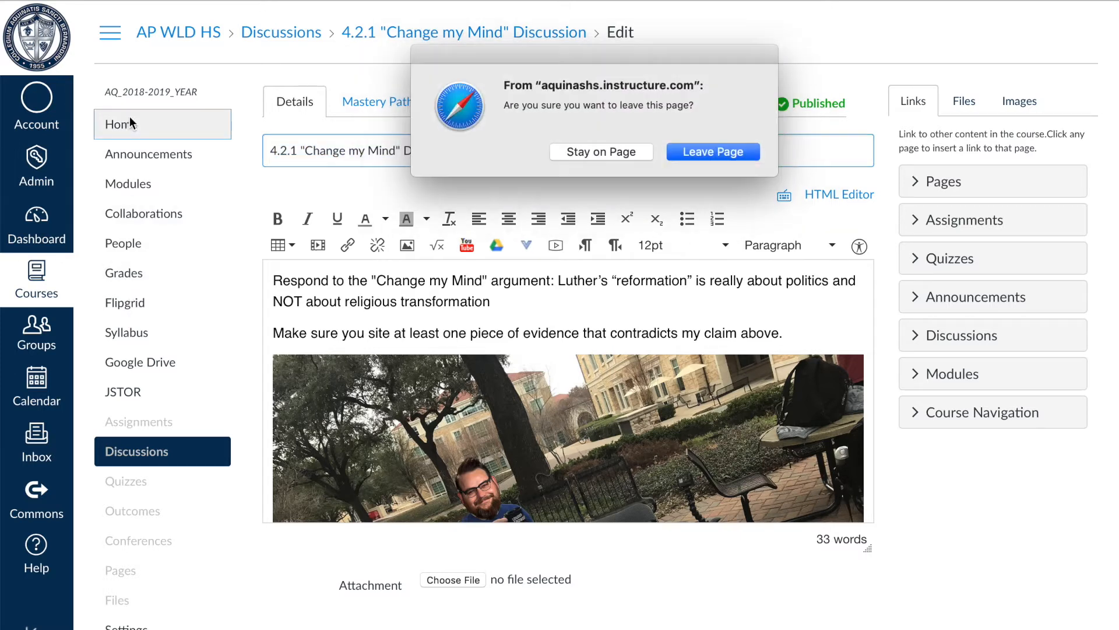
left_click(694, 151)
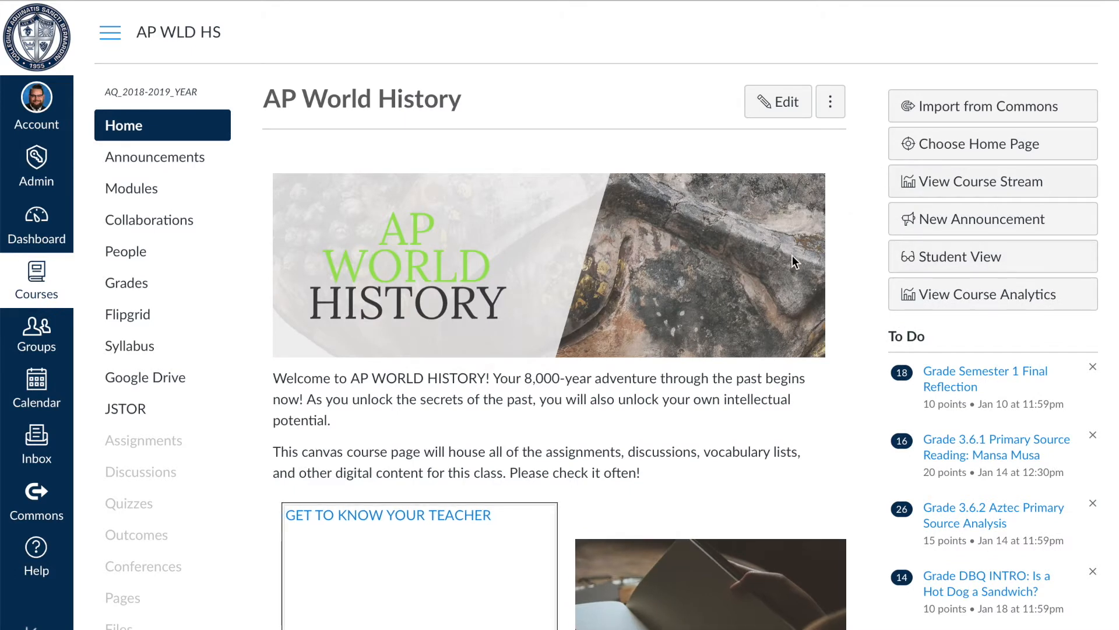
scroll(915, 441, "down", 3)
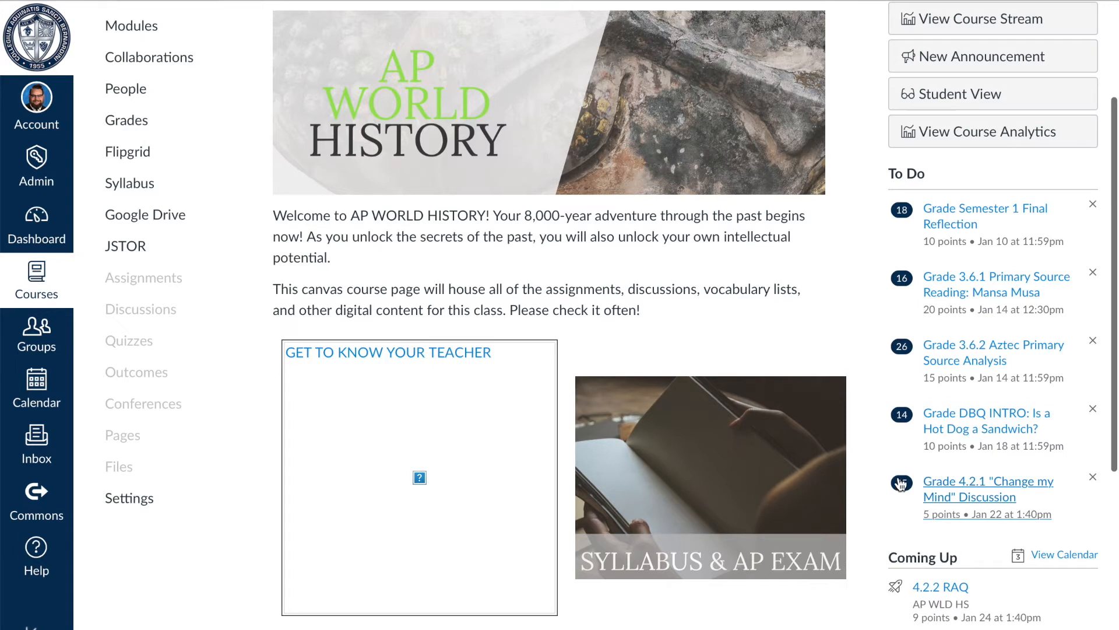
left_click(992, 499)
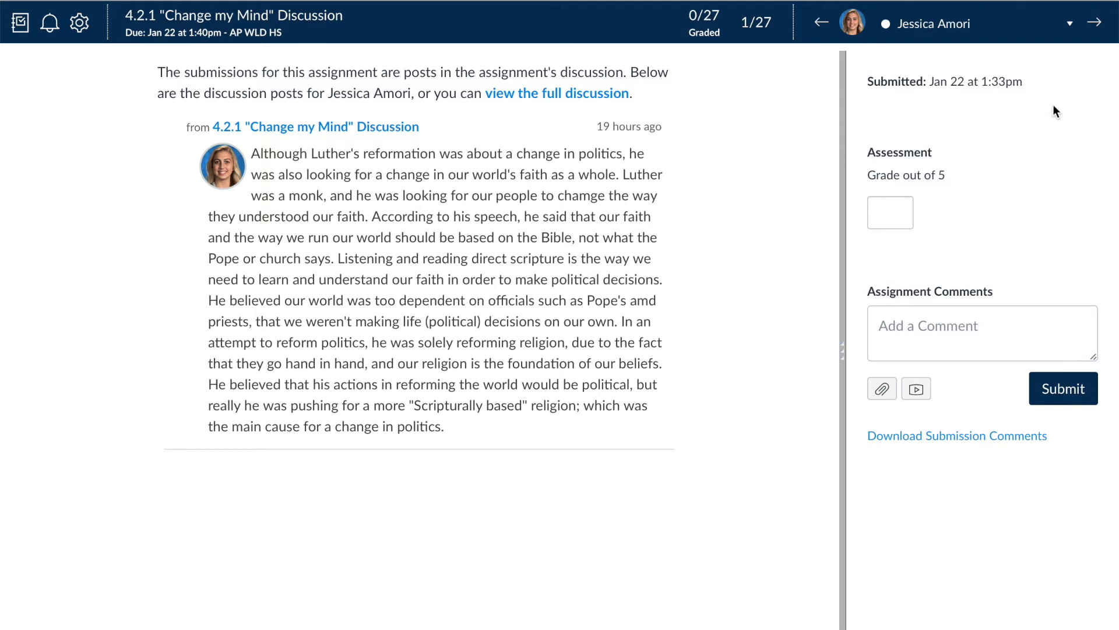
Step: Review the second to fourth students' submissions for the 4.2.1 "Change my Mind" Discussion, viewing the full discussion from the third submission
left_click(1093, 24)
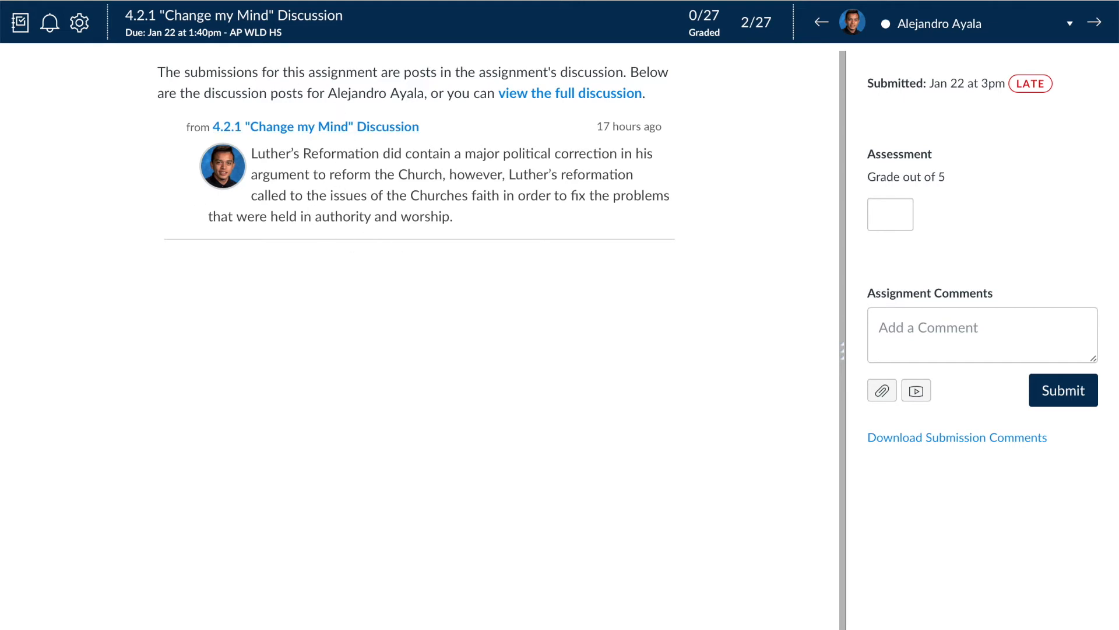
left_click(1095, 22)
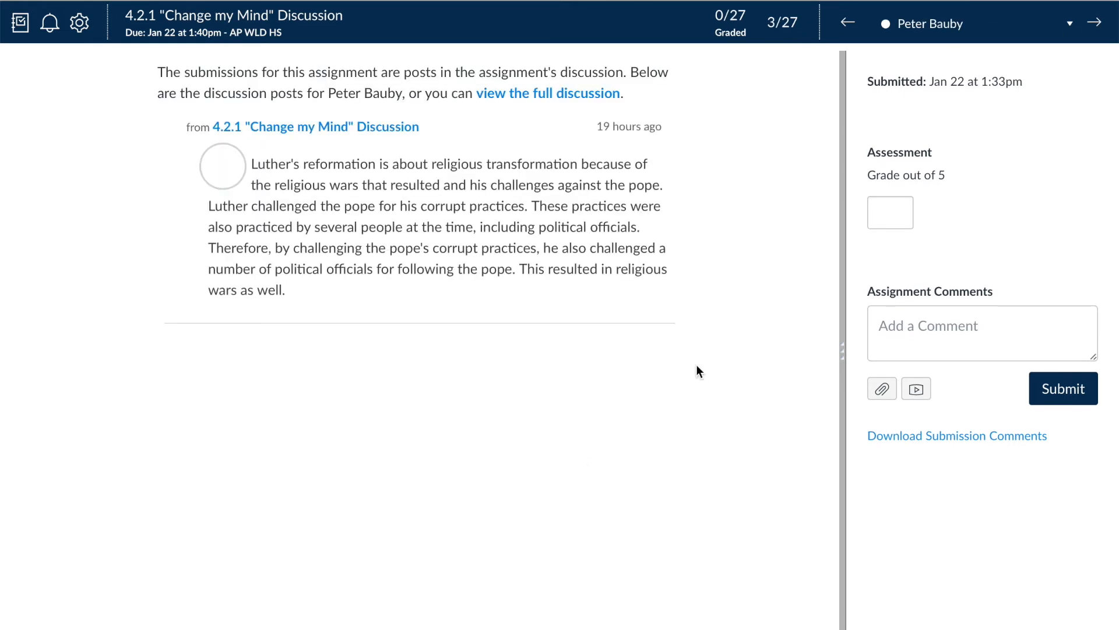
left_click(525, 99)
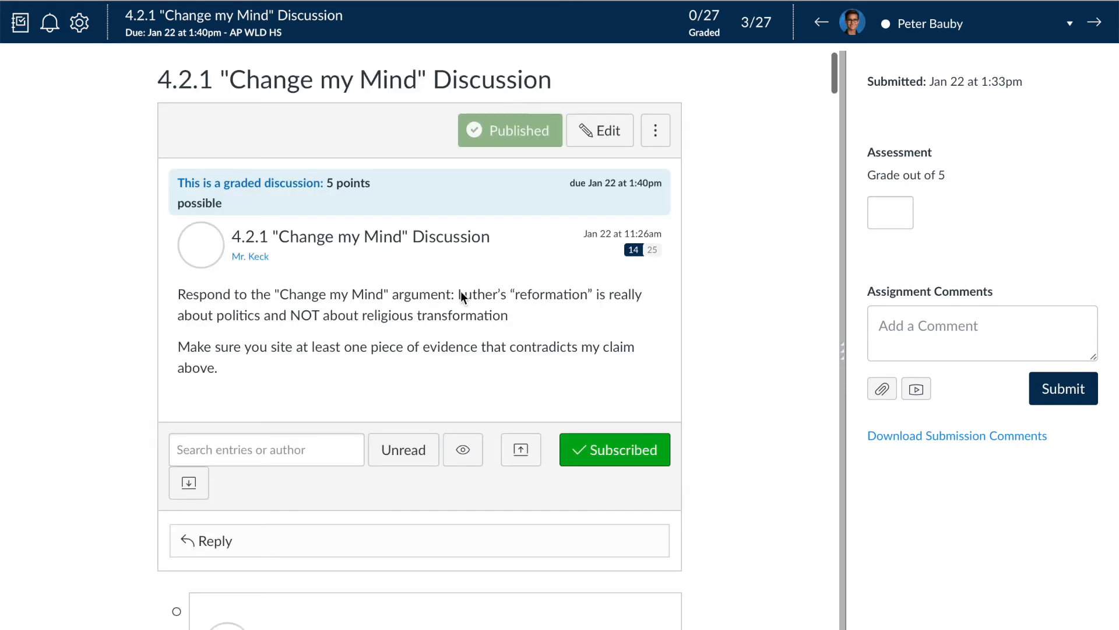
scroll(460, 298, "down", 10)
scroll(461, 292, "down", 5)
scroll(461, 293, "up", 15)
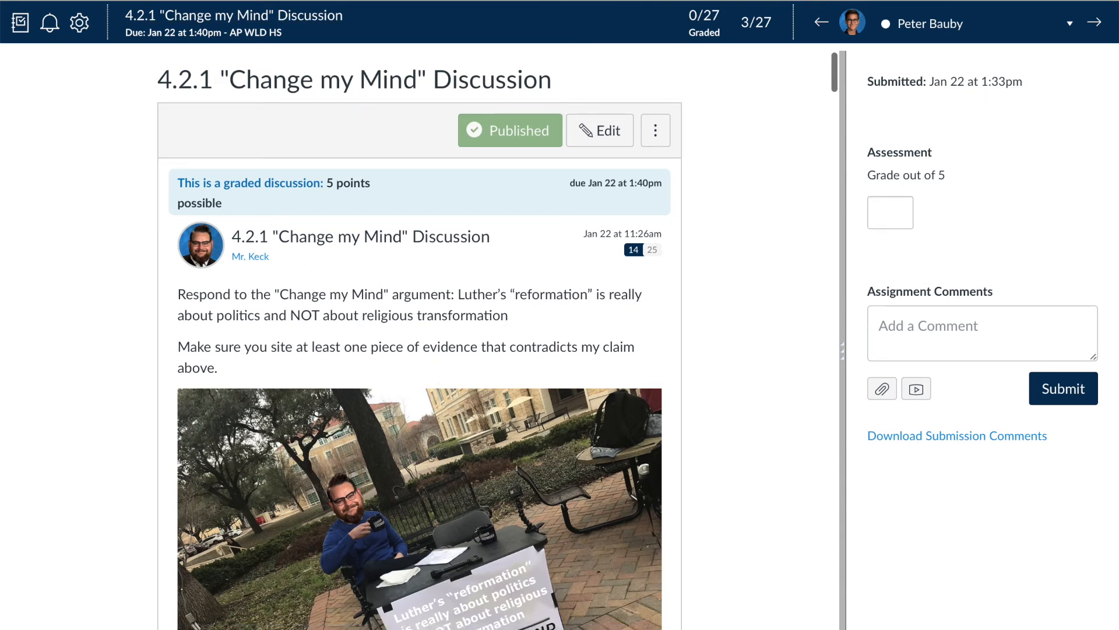
left_click(1108, 22)
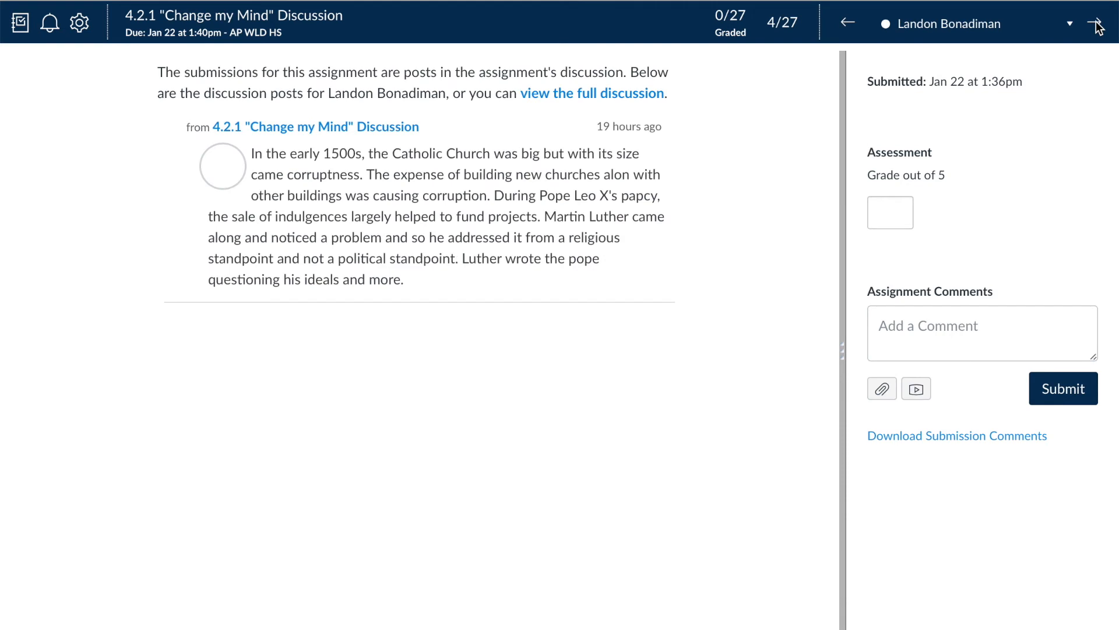